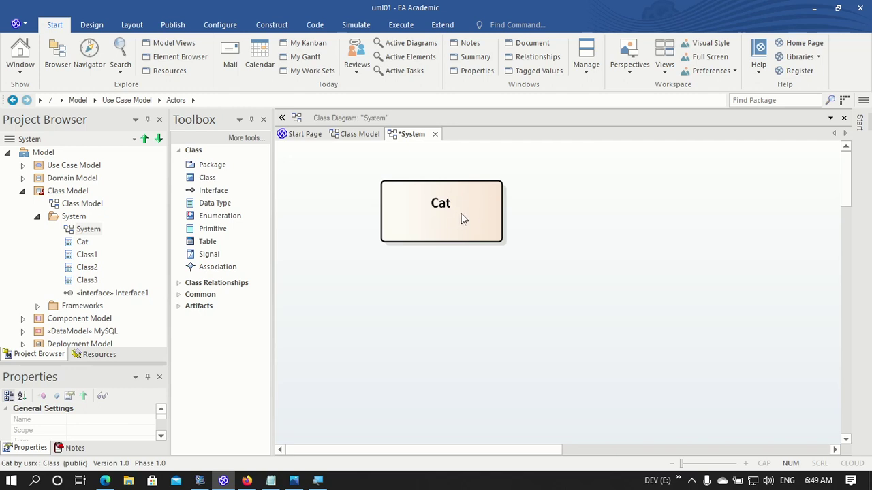
# Add an attribute called name to the Cat class in the System diagram.
pyautogui.rightClick(462, 215)
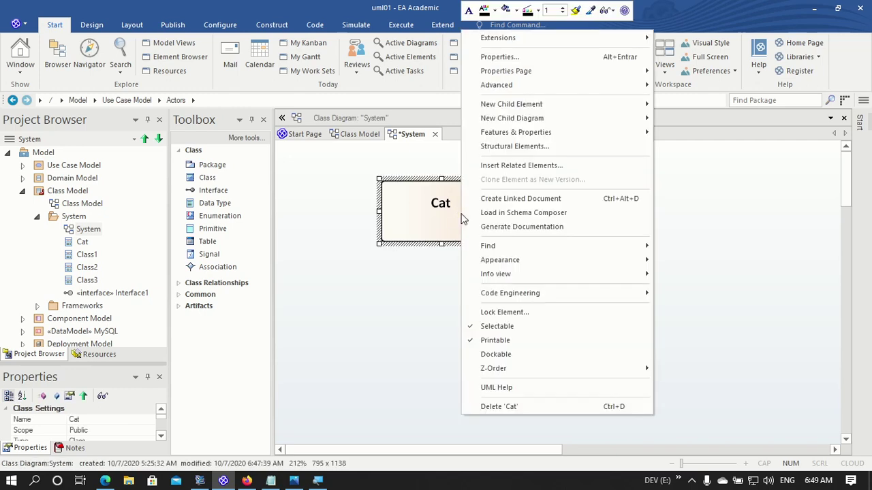
pyautogui.rightClick(417, 224)
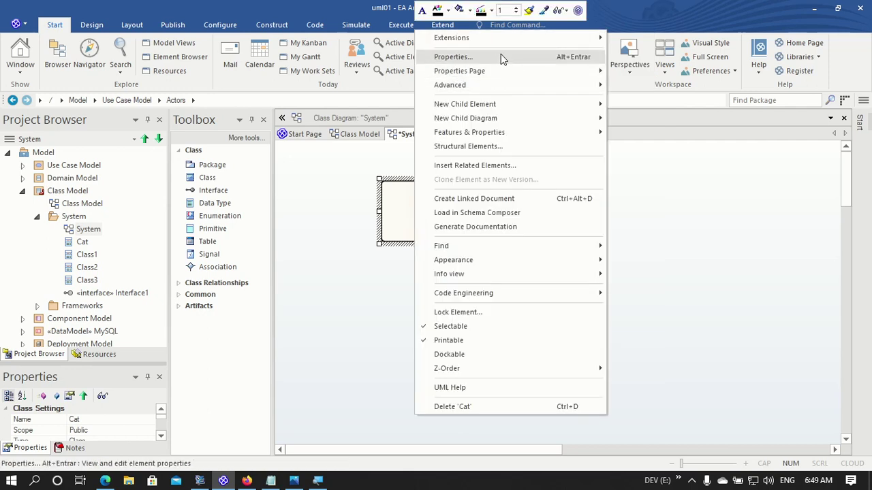
pyautogui.moveTo(478, 89)
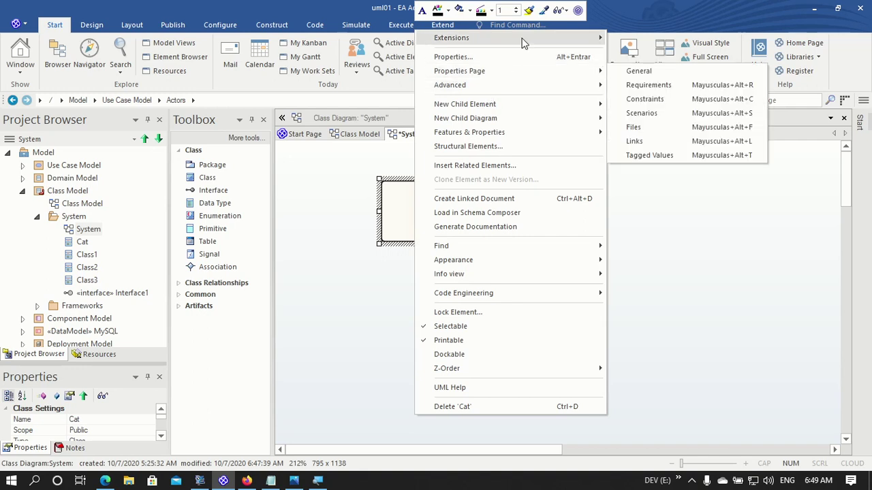
pyautogui.moveTo(517, 73)
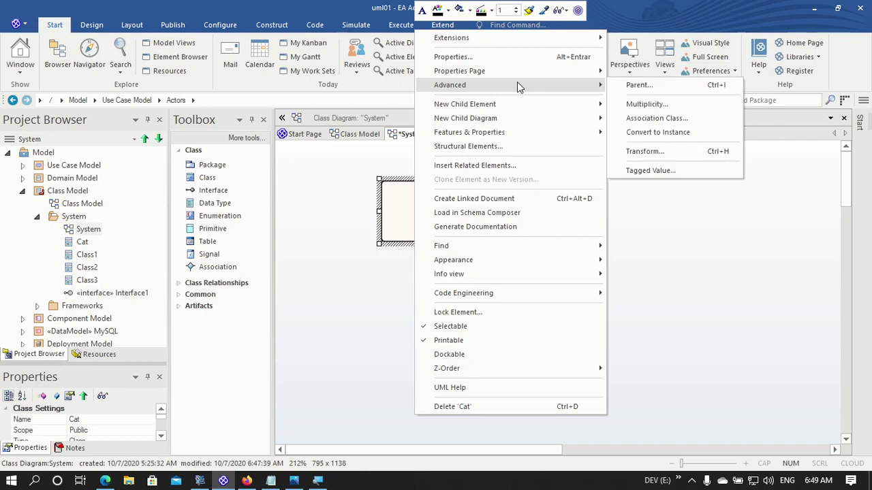
pyautogui.moveTo(514, 141)
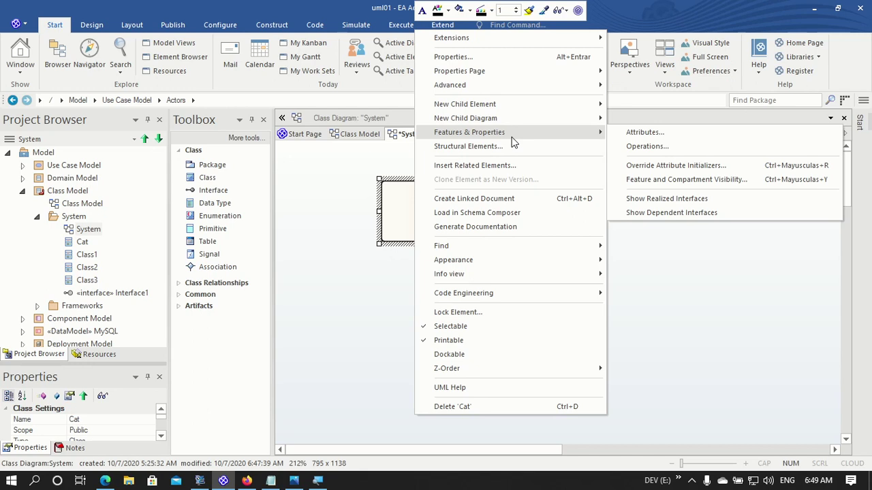
pyautogui.click(645, 133)
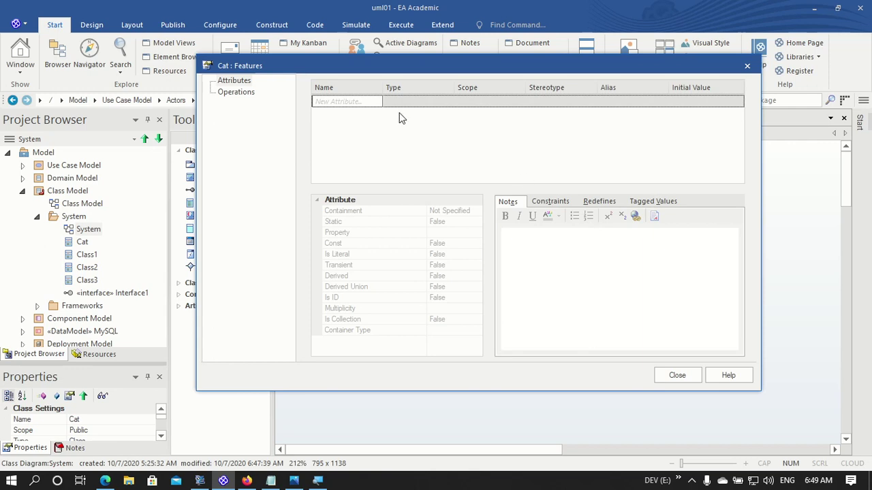
pyautogui.click(361, 103)
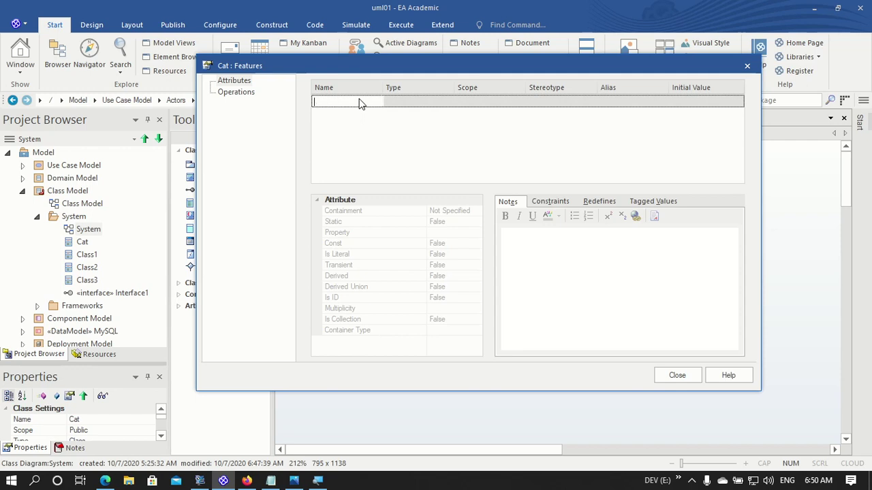
pyautogui.write('na')
pyautogui.press('BackSpace')
pyautogui.press('BackSpace')
pyautogui.write('name')
# Set the data type of the Cat class's name attribute to char.
pyautogui.click(404, 102)
pyautogui.click(411, 101)
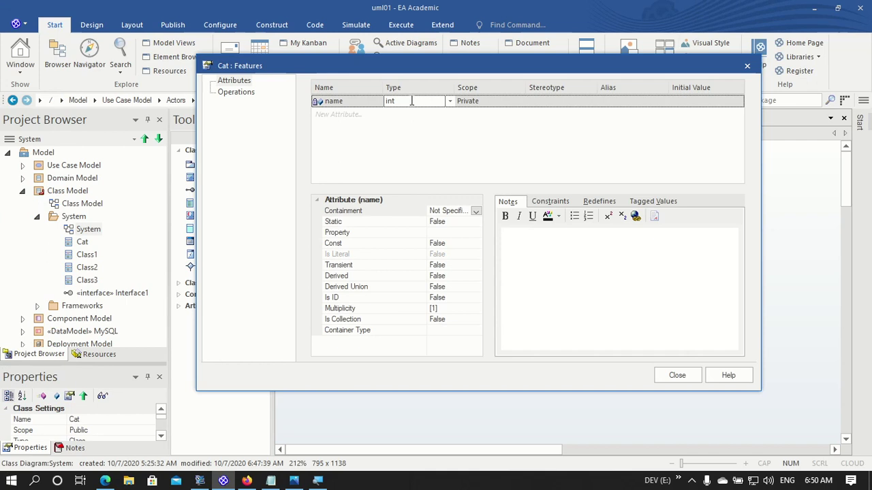
pyautogui.click(449, 101)
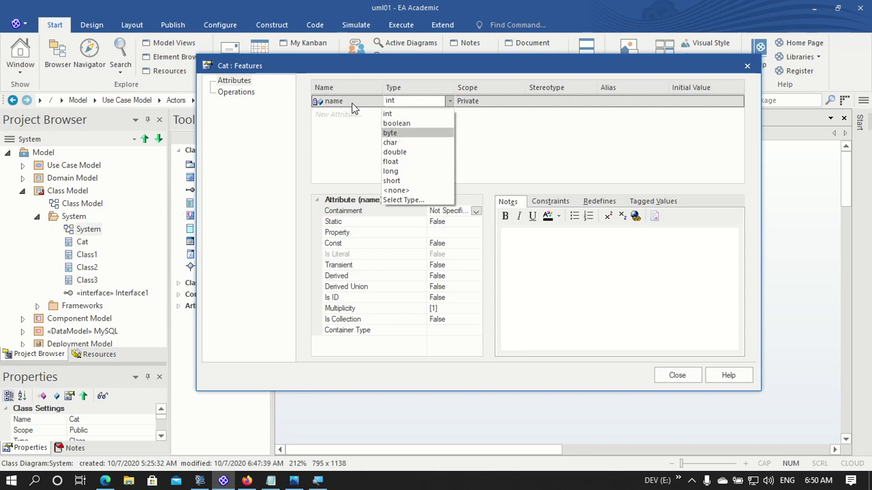
pyautogui.click(399, 144)
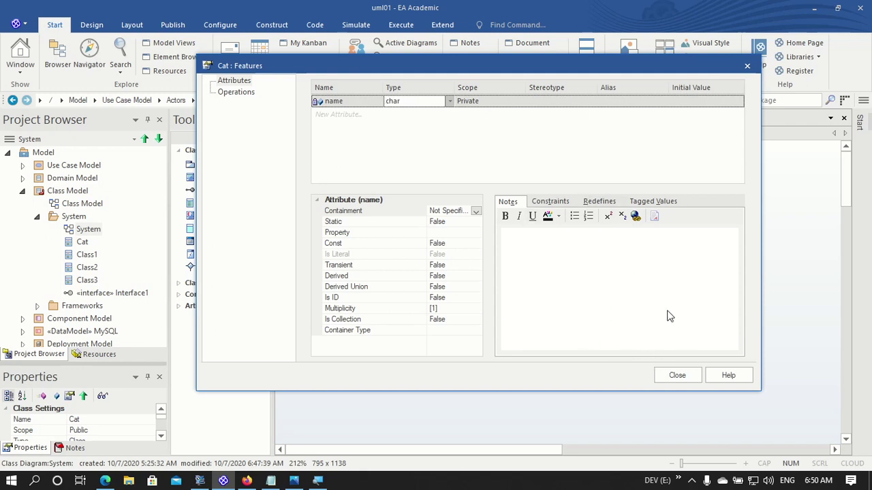
# Add an operation named Meow to the Cat class and close the class features.
pyautogui.click(244, 97)
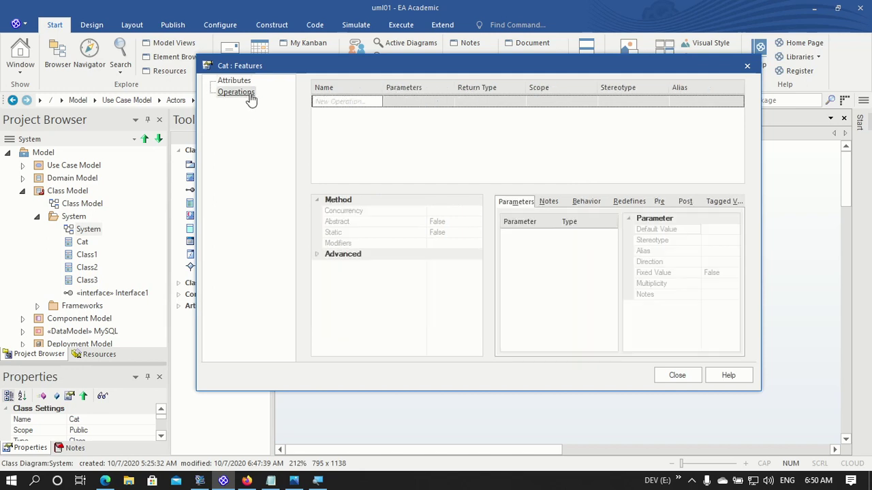
pyautogui.click(354, 101)
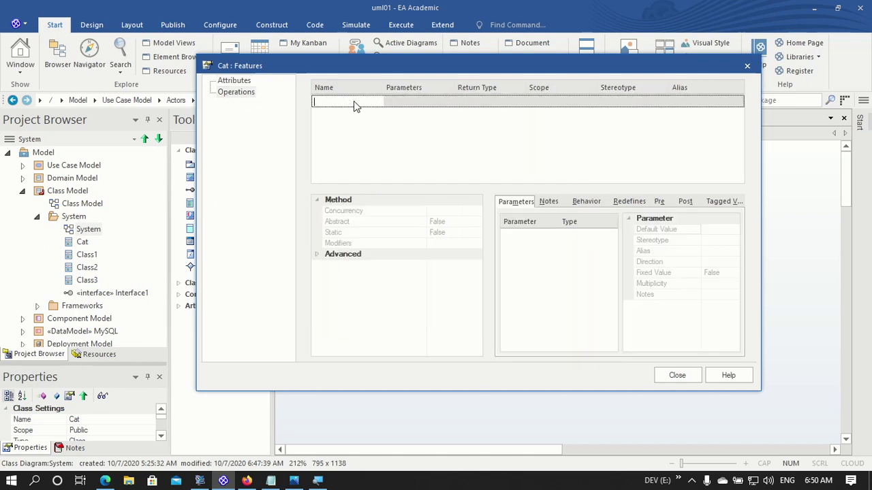
pyautogui.write('Meow')
pyautogui.click(399, 102)
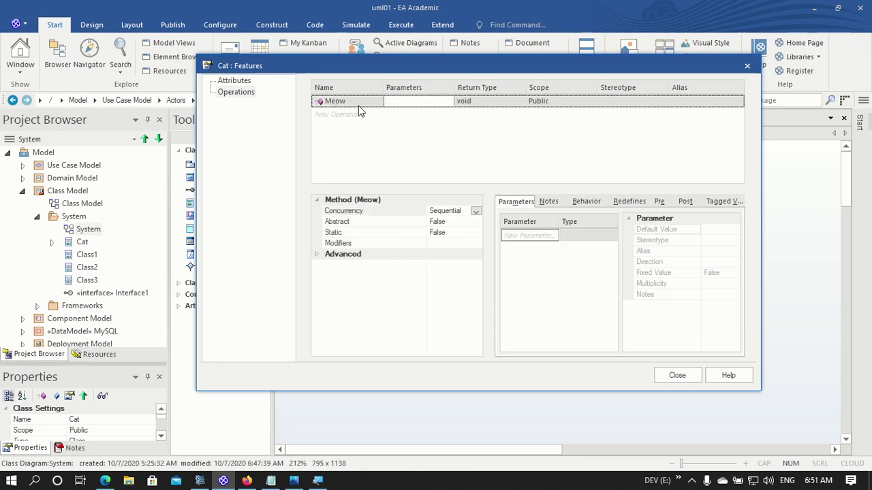
pyautogui.click(483, 102)
pyautogui.click(454, 156)
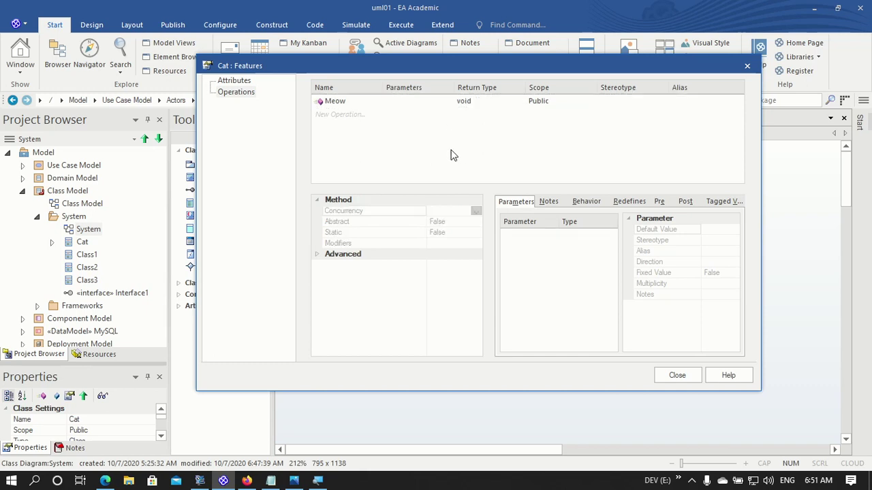
pyautogui.click(365, 104)
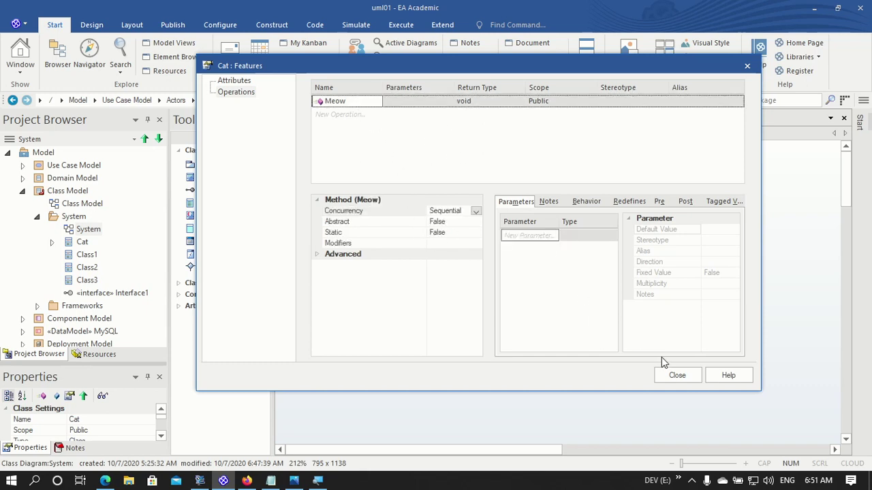
pyautogui.click(677, 376)
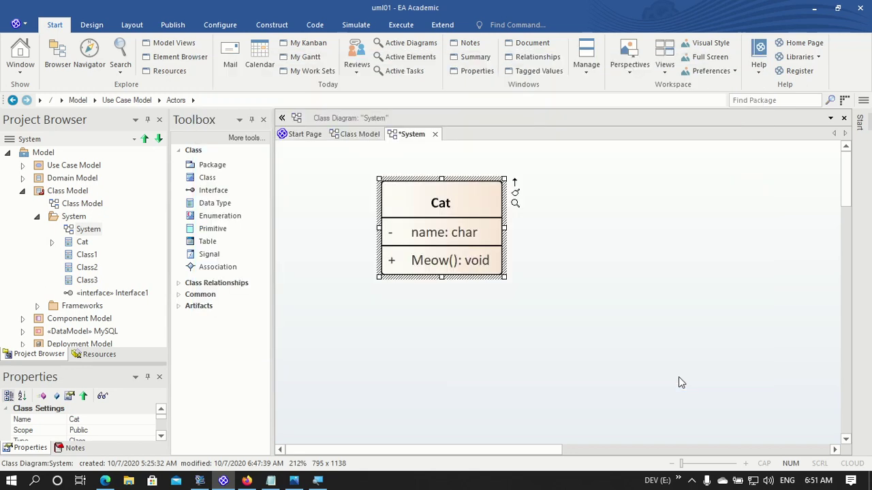
pyautogui.click(639, 334)
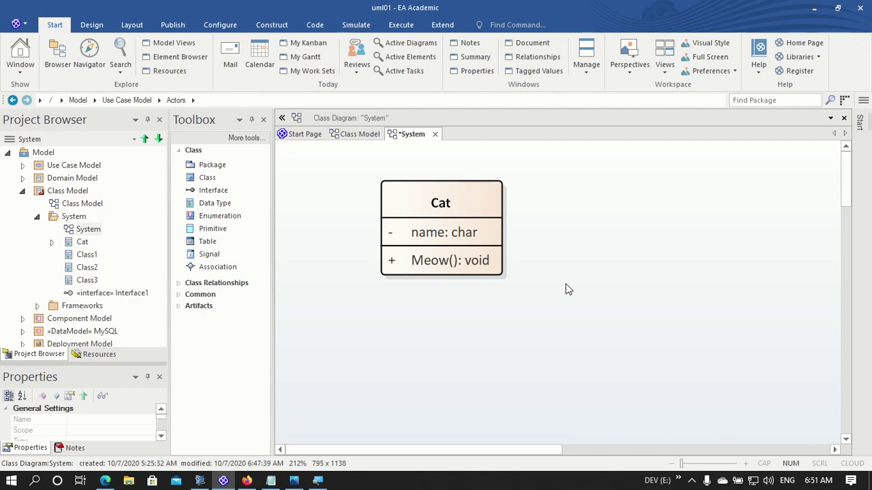
# Reopen the Cat class's operations and add a constructor operation named Cat below Meow.
pyautogui.rightClick(400, 231)
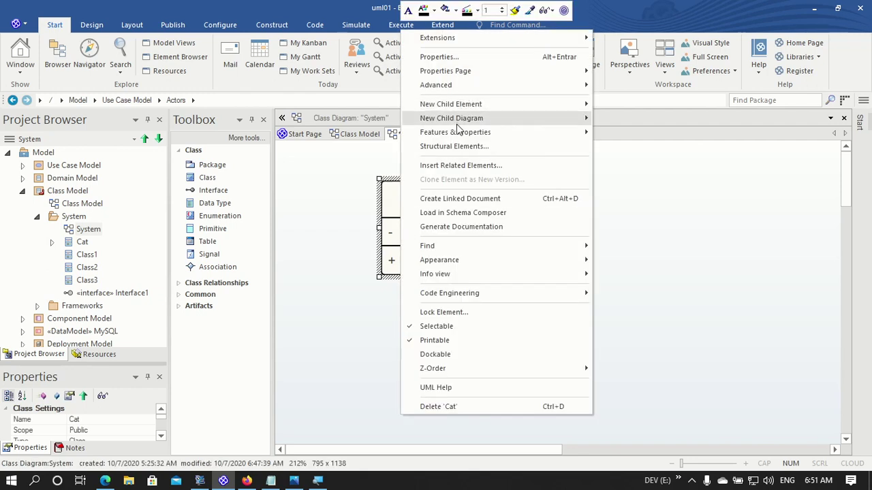
pyautogui.moveTo(453, 137)
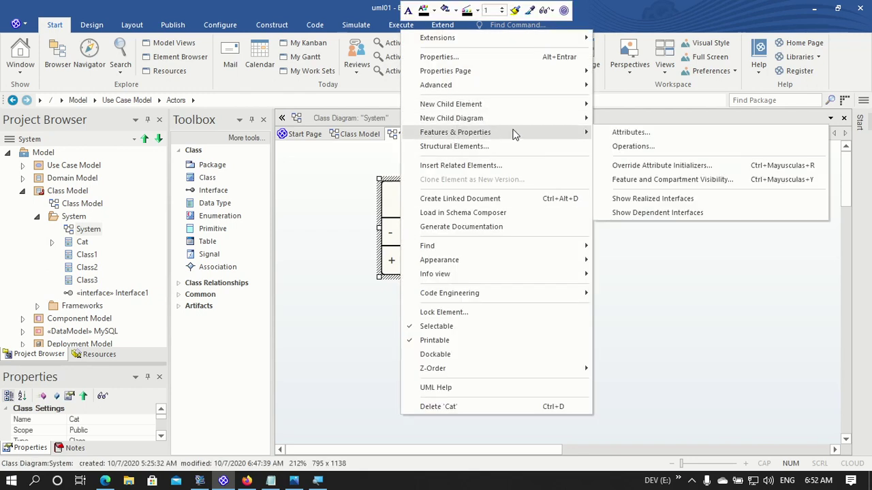
pyautogui.click(634, 147)
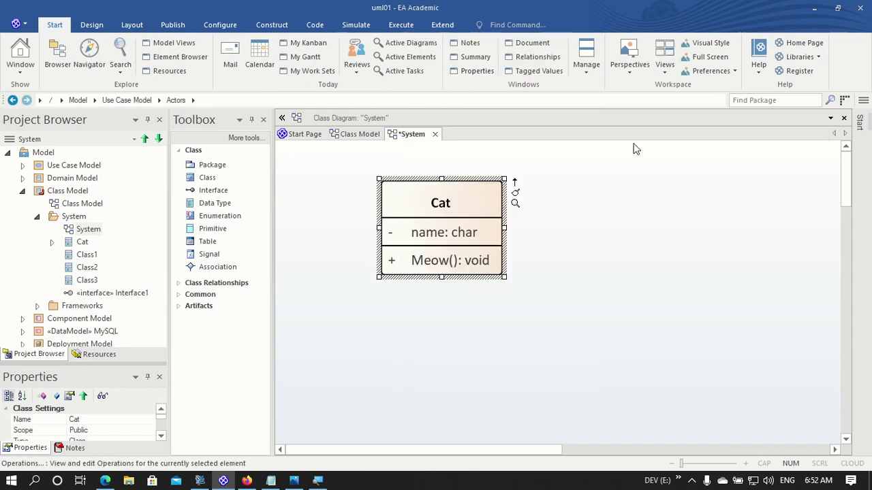
pyautogui.click(237, 91)
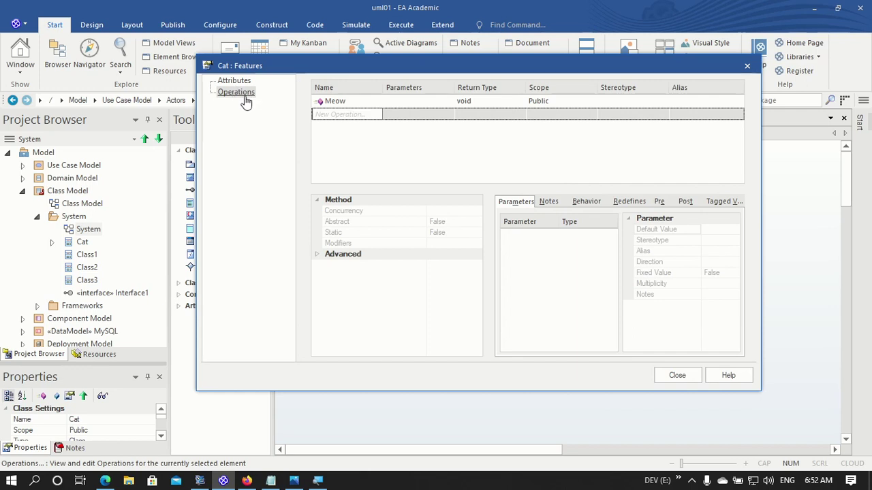
pyautogui.click(359, 115)
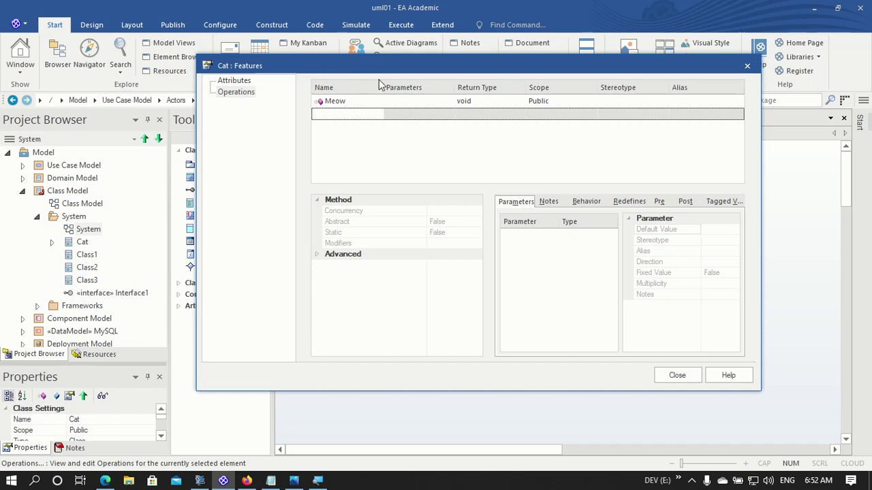
pyautogui.moveTo(353, 70); pyautogui.dragTo(362, 42)
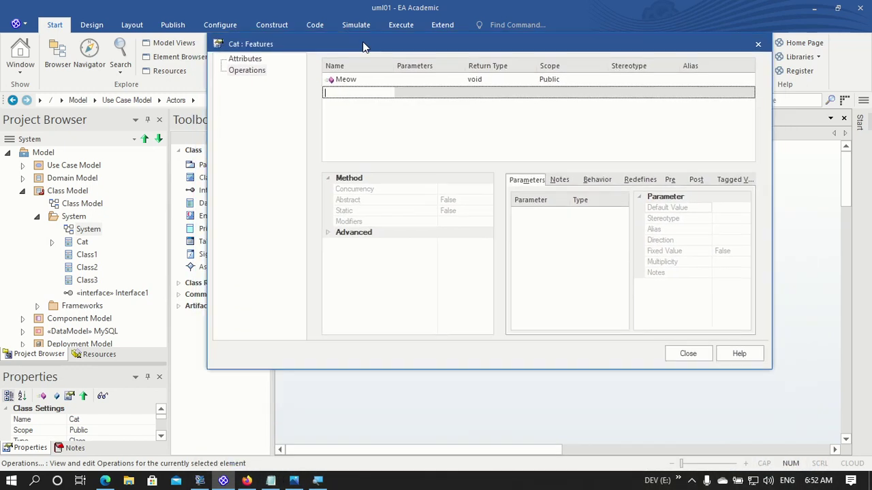
pyautogui.write('Cat')
pyautogui.moveTo(478, 42); pyautogui.dragTo(476, 95)
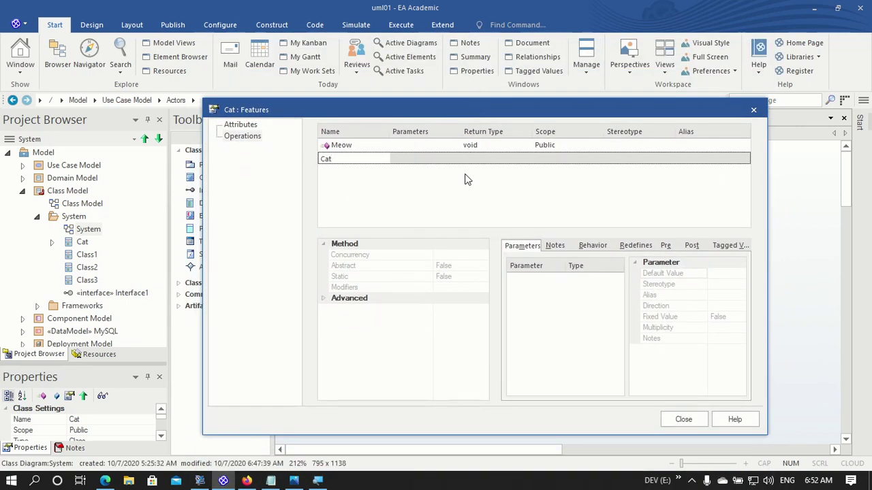
pyautogui.moveTo(496, 110); pyautogui.dragTo(501, 266)
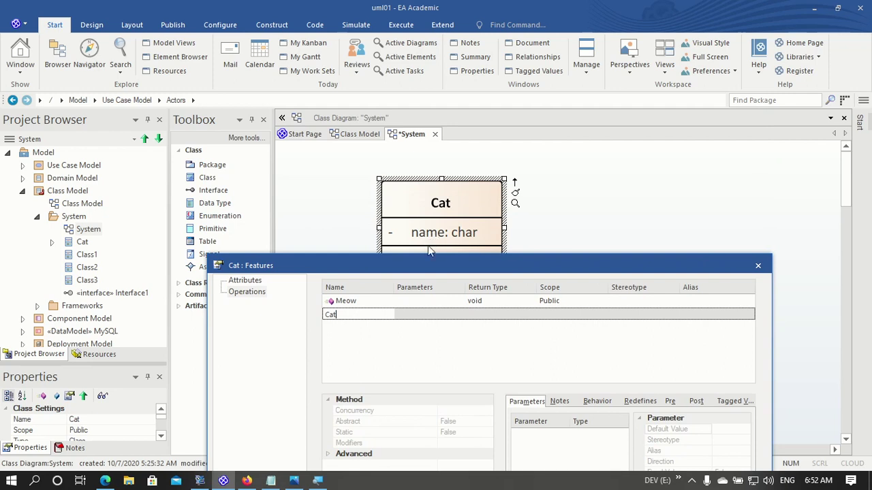
pyautogui.click(423, 313)
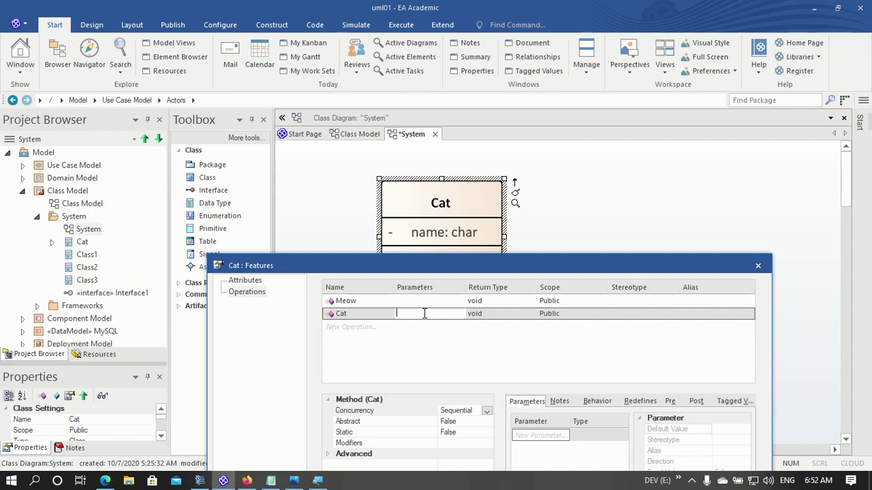
pyautogui.write('name')
pyautogui.click(447, 319)
pyautogui.moveTo(487, 260); pyautogui.dragTo(481, 164)
pyautogui.press('BackSpace')
pyautogui.press('BackSpace')
pyautogui.press('BackSpace')
pyautogui.press('BackSpace')
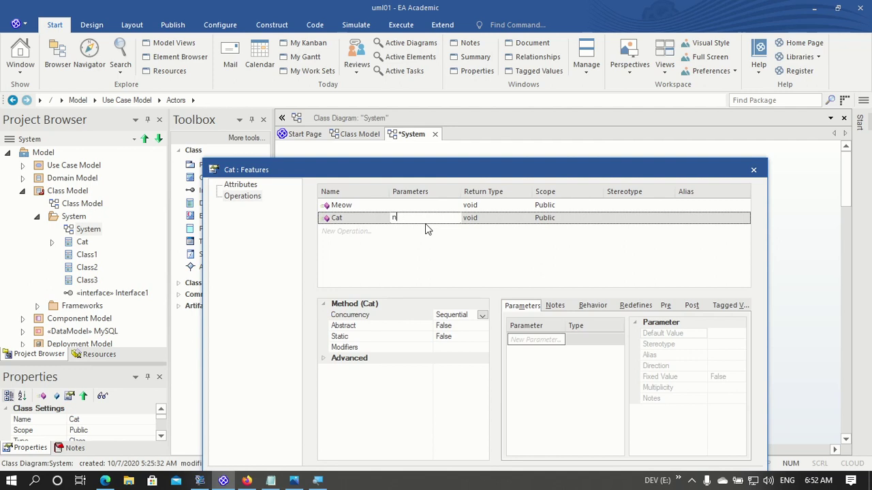
pyautogui.press('Return')
# Add a parameter called name of type char to the Cat operation.
pyautogui.click(541, 340)
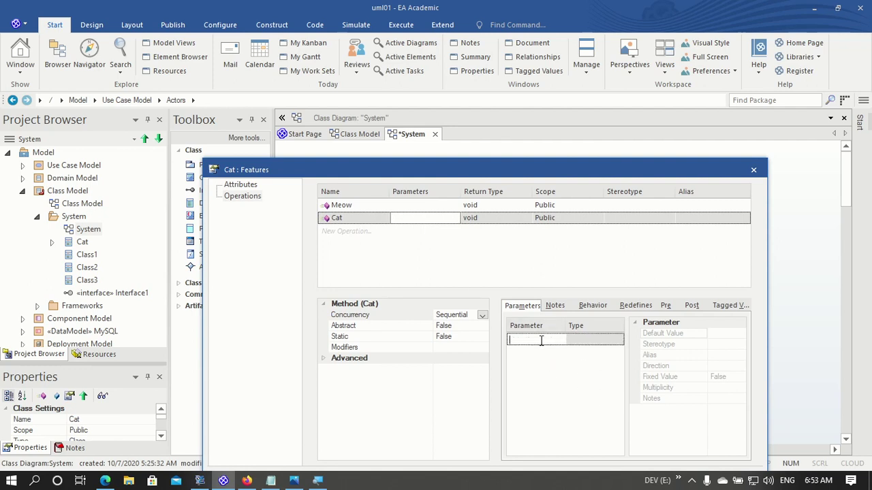
pyautogui.write('name')
pyautogui.click(589, 338)
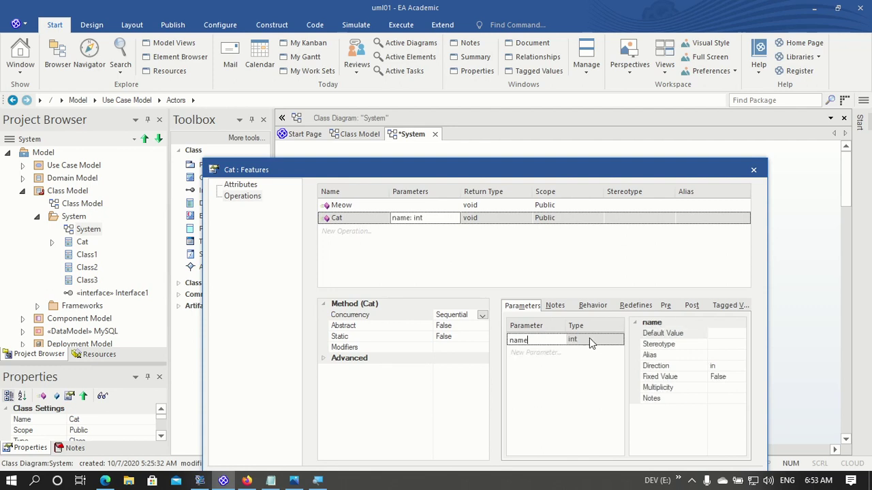
pyautogui.click(620, 341)
pyautogui.click(619, 339)
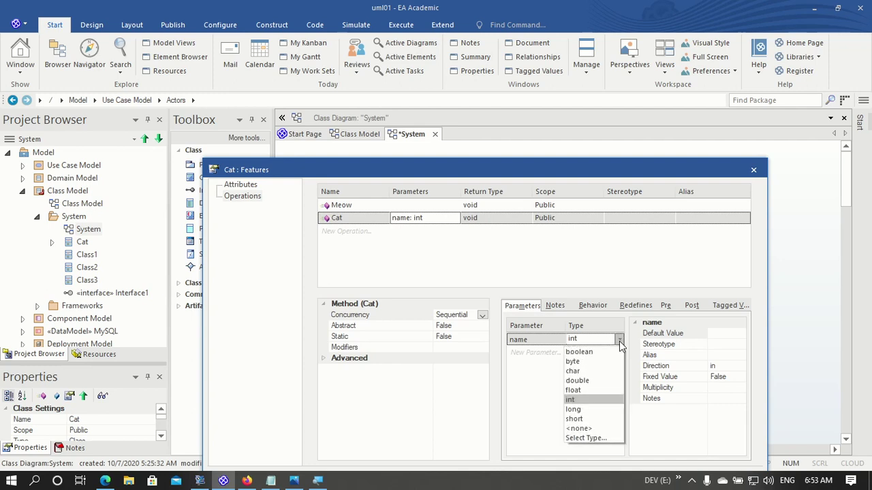
pyautogui.click(584, 372)
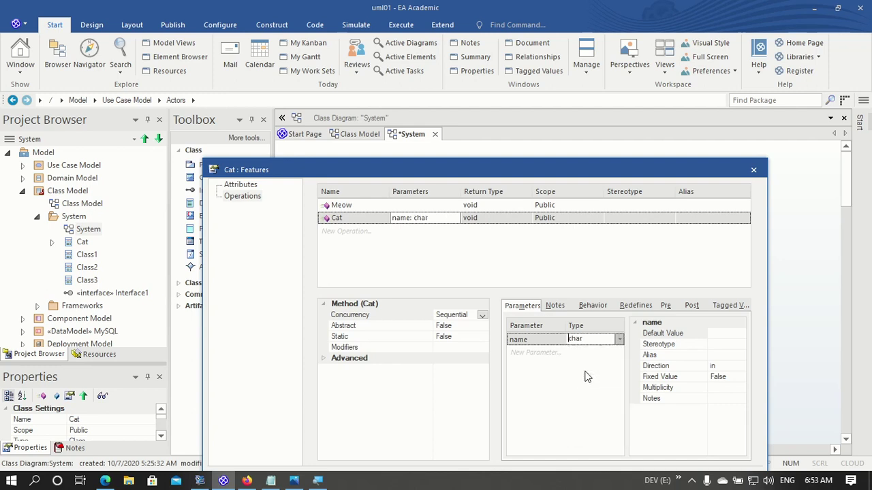
pyautogui.click(486, 217)
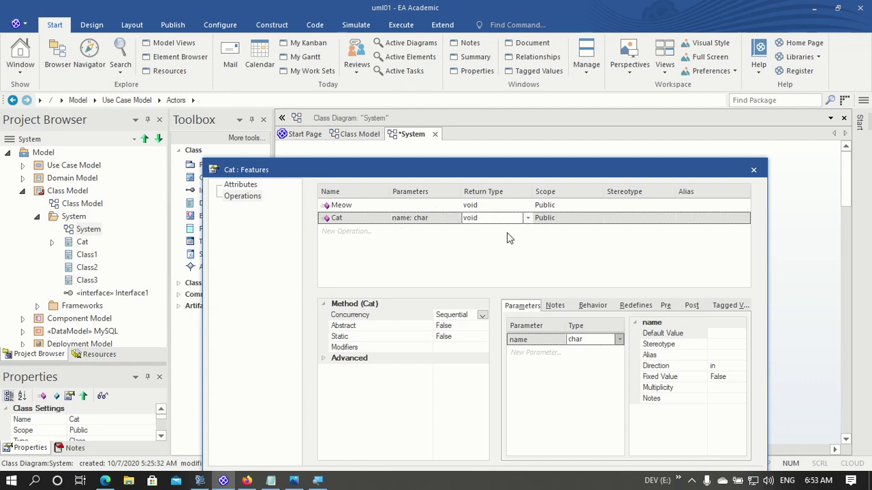
pyautogui.click(545, 251)
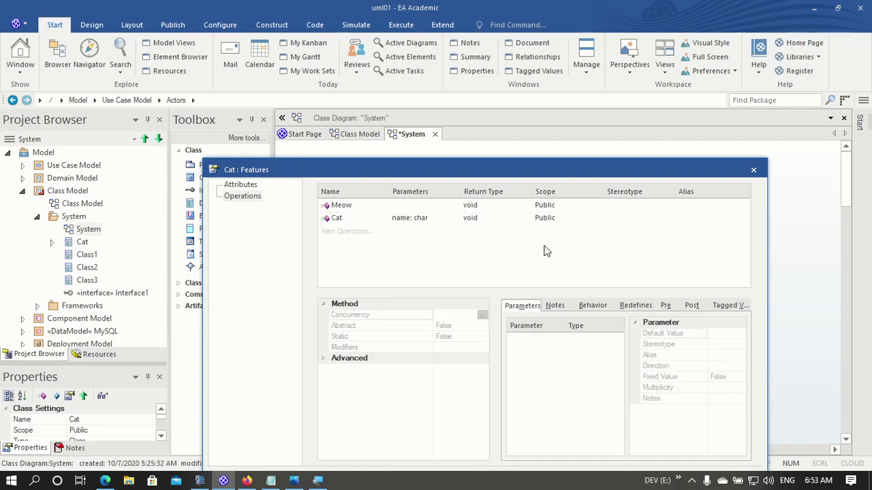
# Add a second operation named Cat, without parameters, to the Cat class.
pyautogui.click(344, 233)
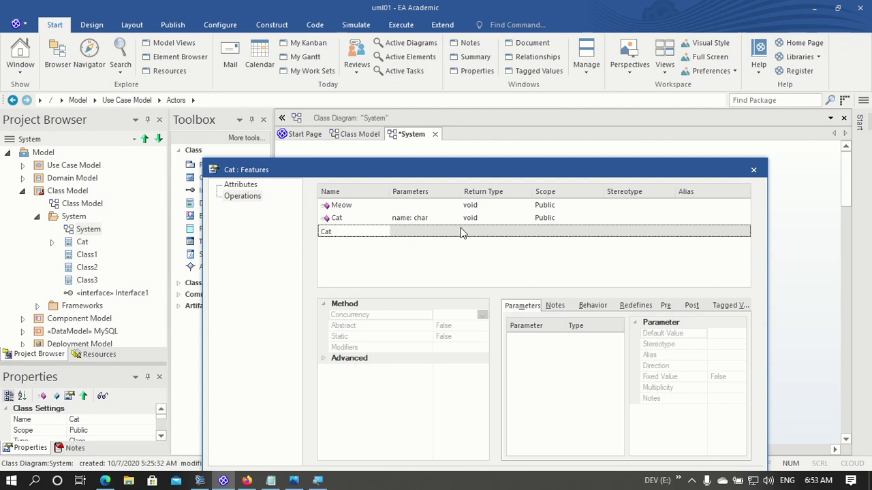
pyautogui.press('Return')
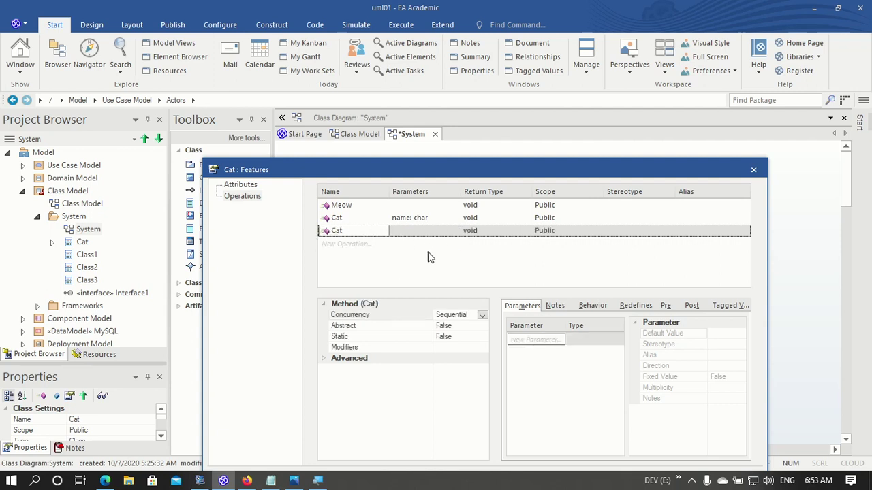
# Close the Cat class's features and return to the System class diagram.
pyautogui.moveTo(634, 171); pyautogui.dragTo(629, 68)
pyautogui.click(679, 377)
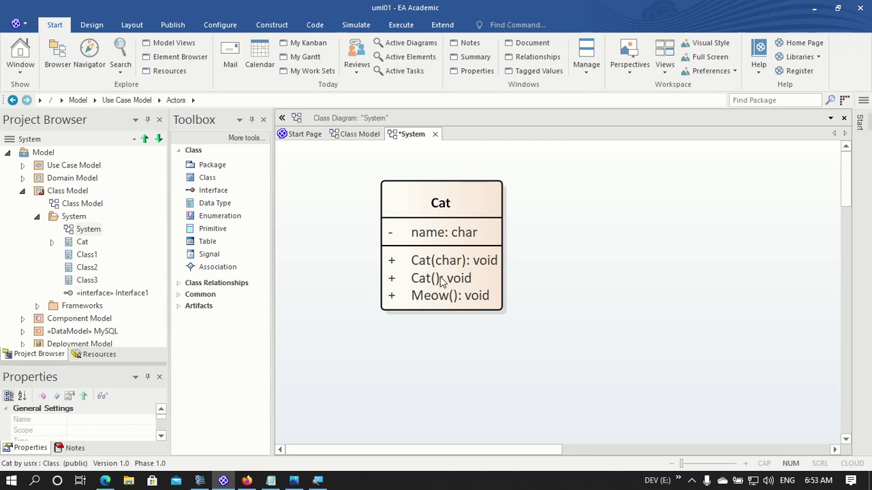
pyautogui.click(555, 298)
pyautogui.rightClick(413, 284)
pyautogui.press('Escape')
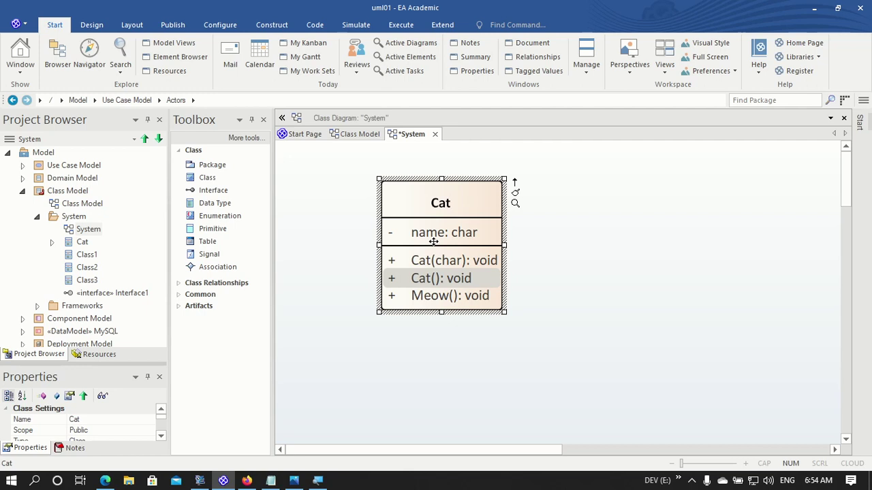
# Reopen the Cat class's operations and add an operation named getName below Meow.
pyautogui.rightClick(401, 263)
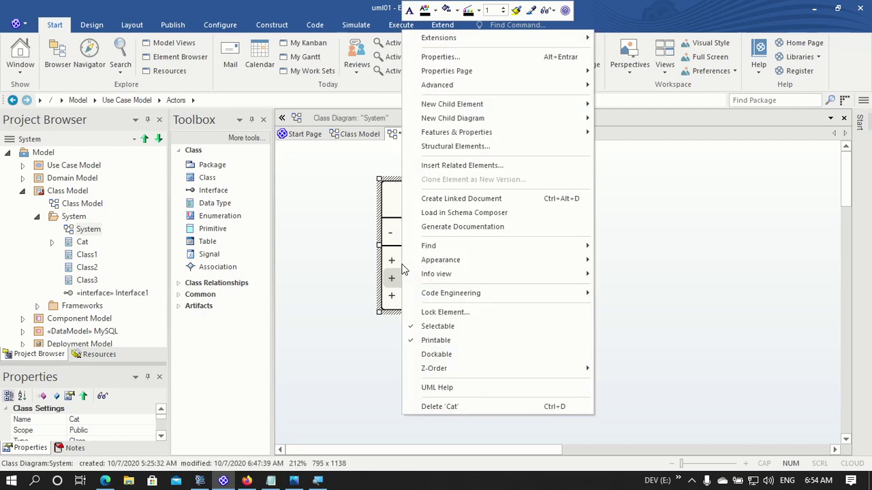
pyautogui.moveTo(486, 132)
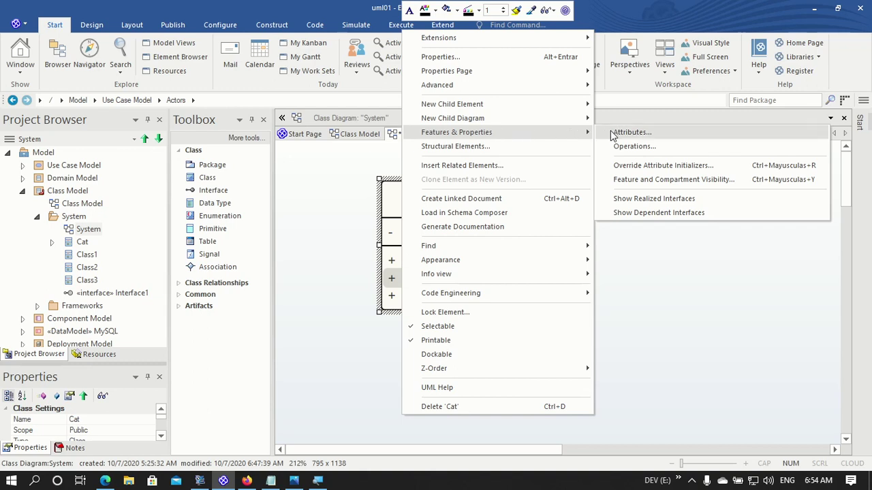
pyautogui.click(632, 146)
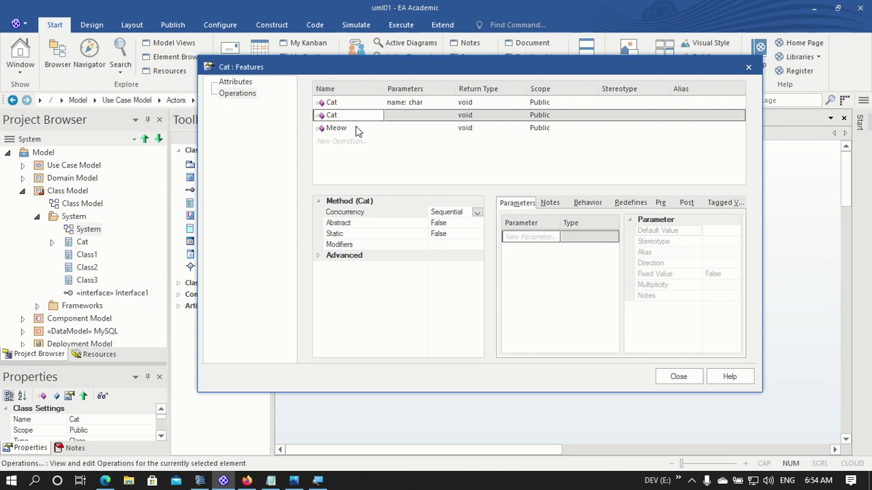
pyautogui.click(234, 82)
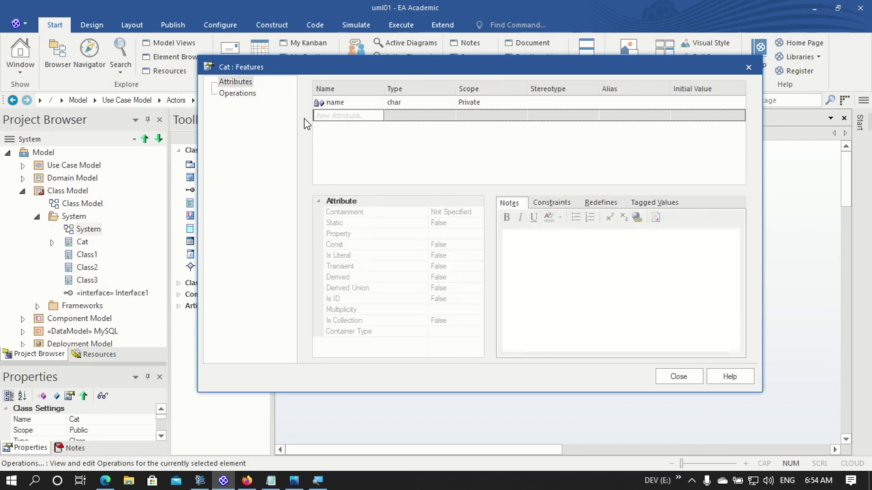
pyautogui.click(235, 94)
pyautogui.click(344, 141)
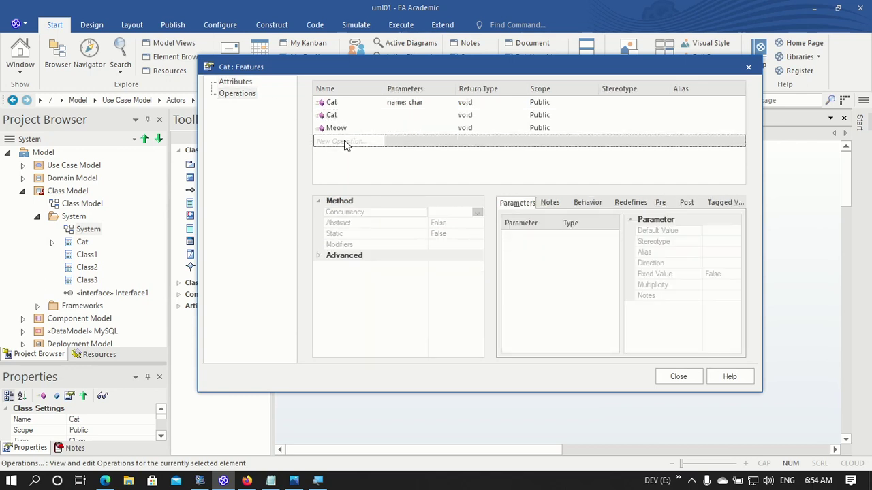
pyautogui.write('getNam')
pyautogui.press('Return')
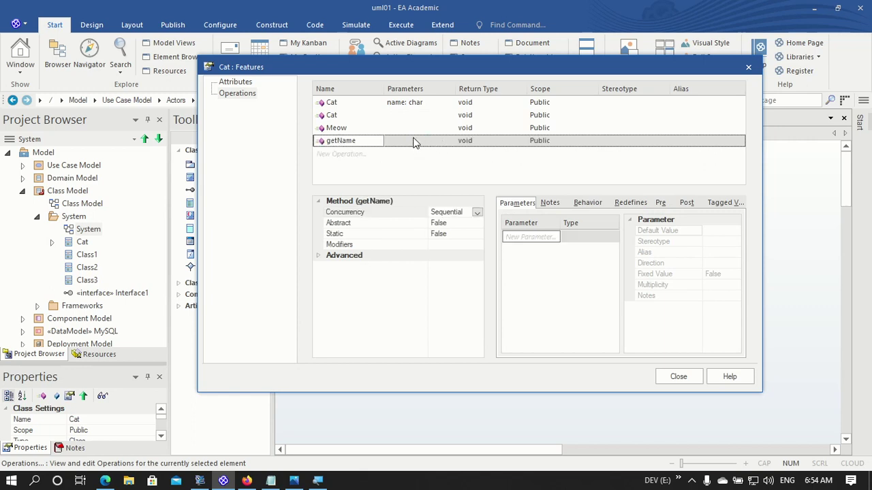
pyautogui.click(413, 141)
pyautogui.write('String')
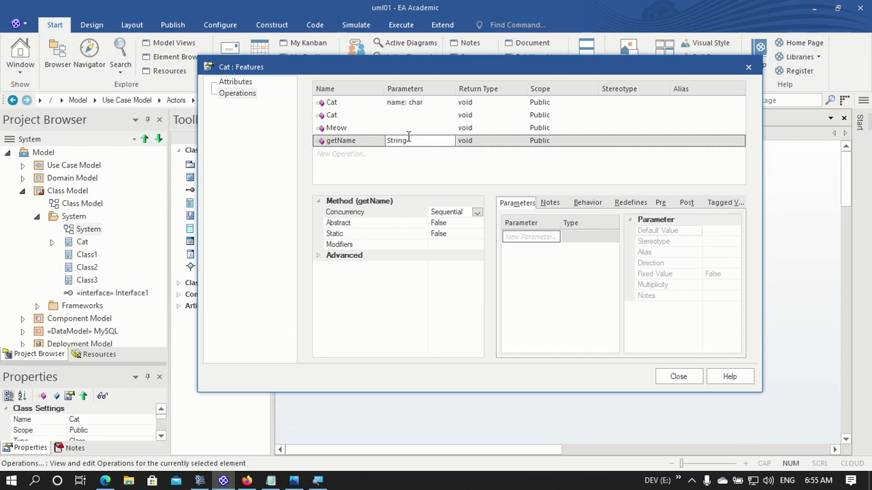
pyautogui.press('BackSpace')
pyautogui.press('BackSpace')
pyautogui.press('BackSpace')
pyautogui.press('BackSpace')
pyautogui.press('BackSpace')
pyautogui.press('BackSpace')
# Set the return type of the getName operation to String.
pyautogui.click(477, 140)
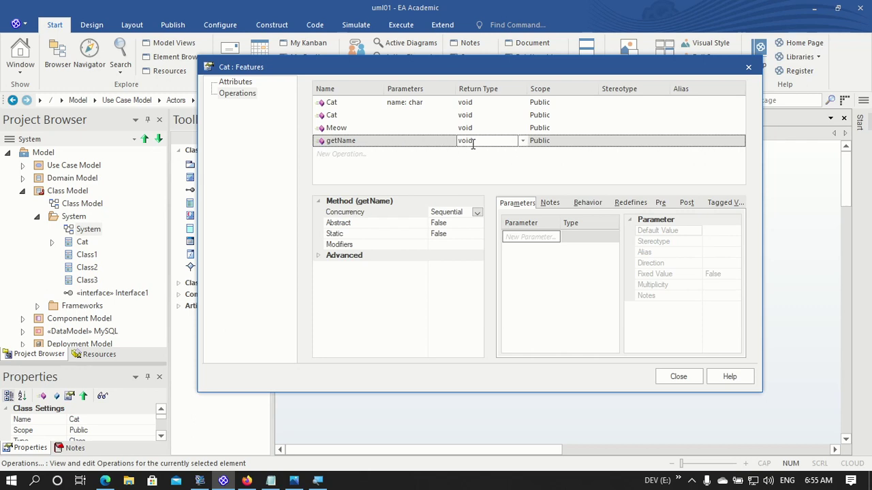
pyautogui.click(522, 141)
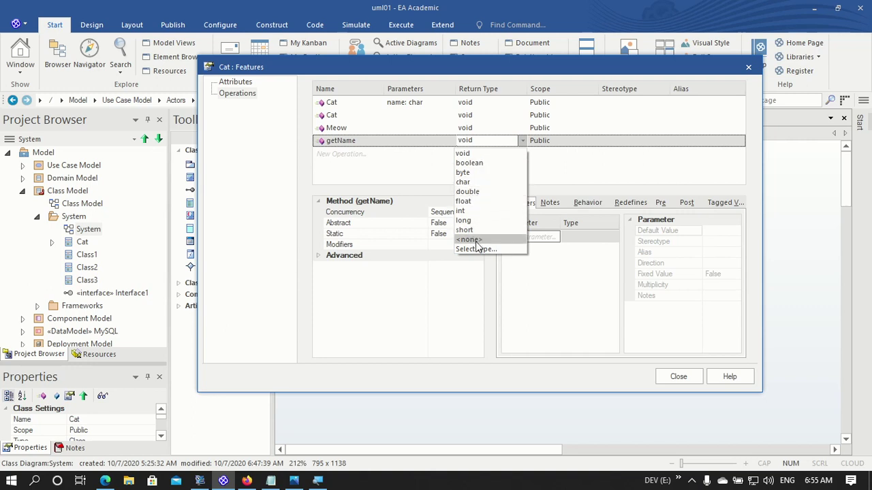
pyautogui.click(484, 141)
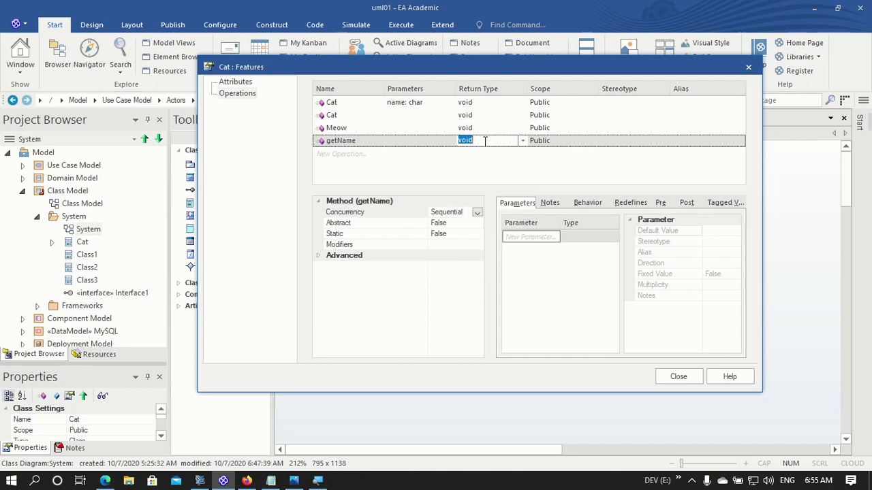
pyautogui.write('String')
# Add an operation named setName to the Cat class below getName.
pyautogui.click(352, 154)
pyautogui.click(352, 155)
pyautogui.write('setName')
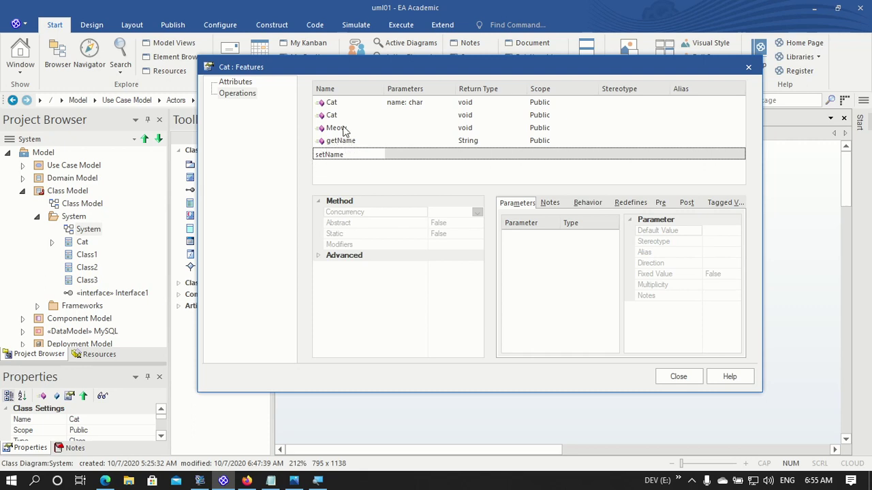
pyautogui.click(235, 82)
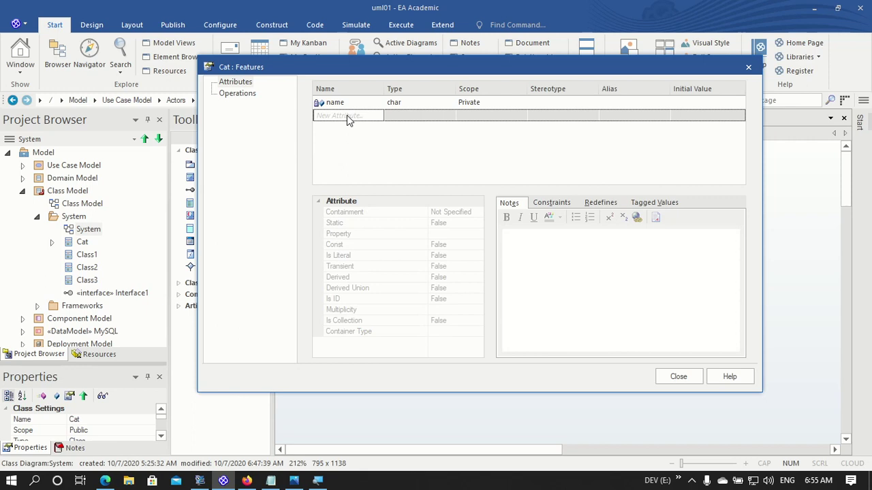
pyautogui.click(254, 94)
pyautogui.click(358, 154)
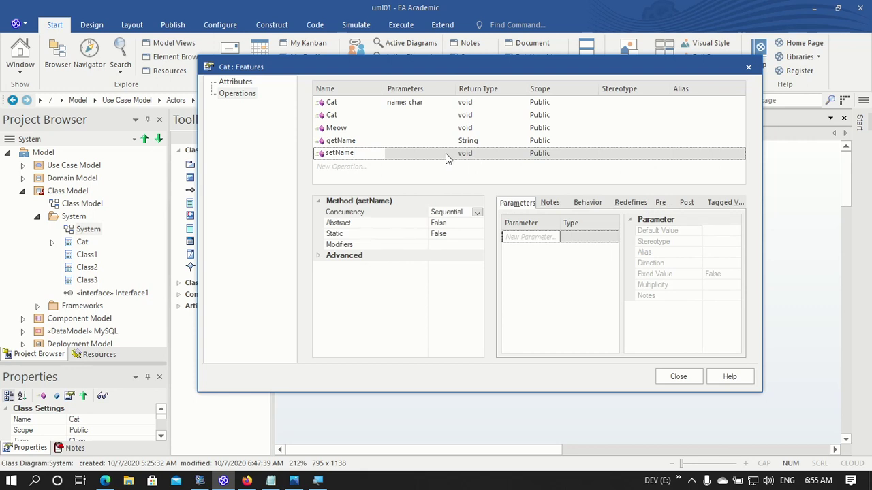
# Add a parameter called name of type char to the setName operation.
pyautogui.click(470, 154)
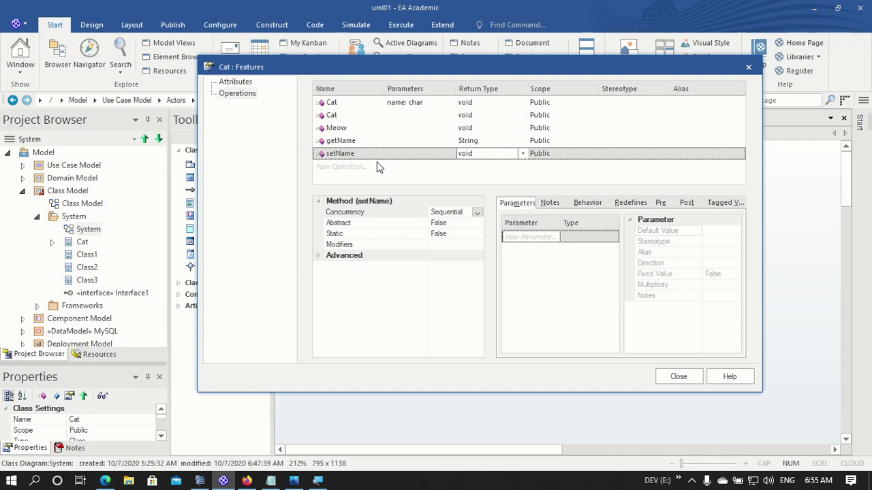
pyautogui.click(337, 153)
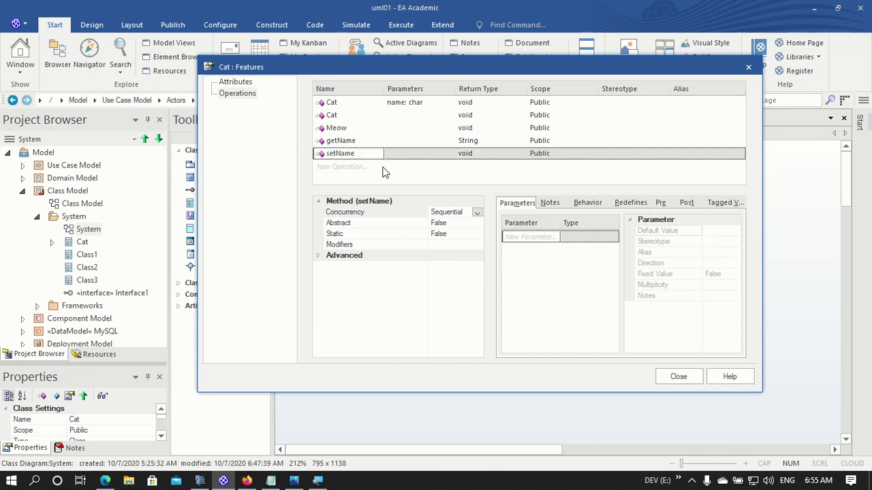
pyautogui.click(519, 238)
pyautogui.write('name')
pyautogui.click(572, 236)
pyautogui.write('int')
pyautogui.click(615, 239)
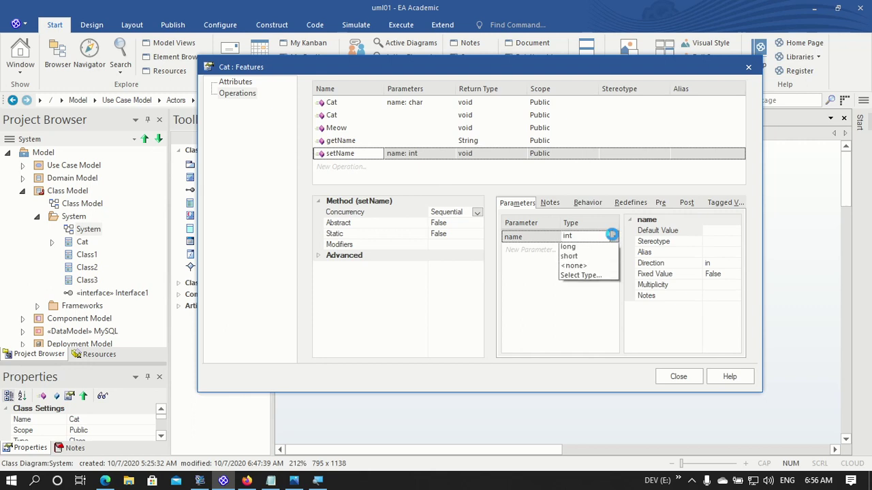
pyautogui.click(577, 268)
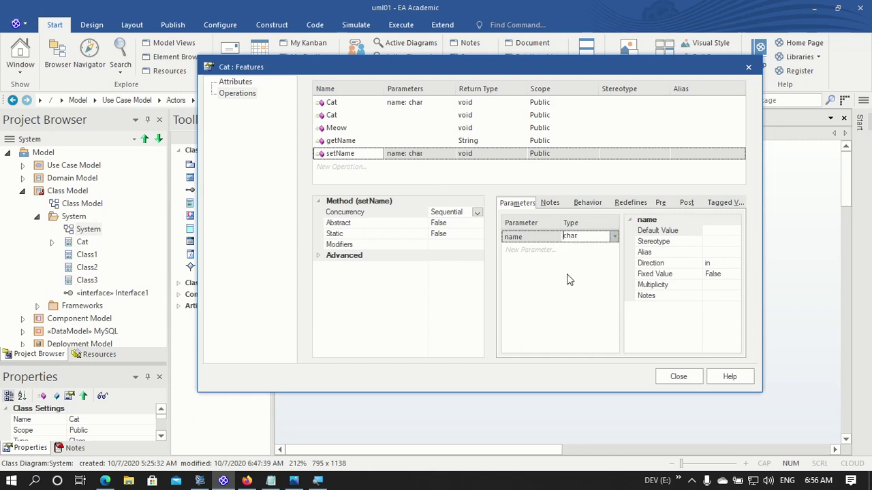
pyautogui.click(583, 273)
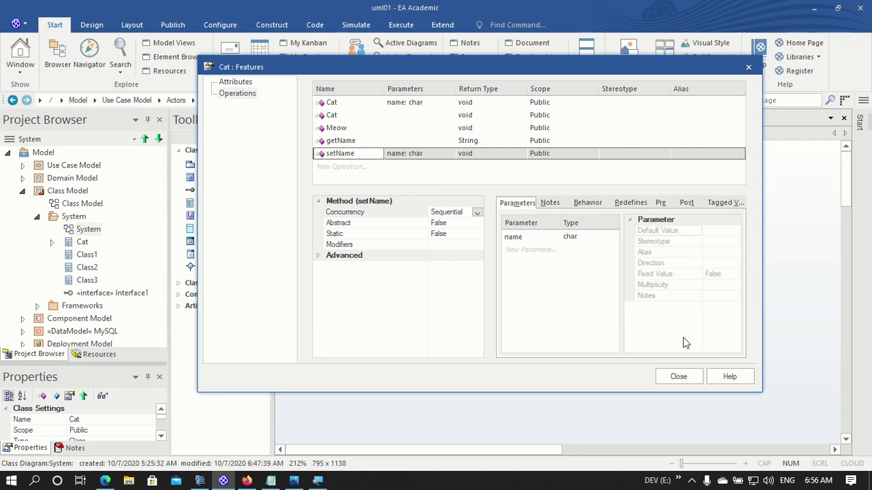
# Close the class features and move the Cat class slightly upward in the diagram.
pyautogui.click(685, 377)
pyautogui.click(639, 318)
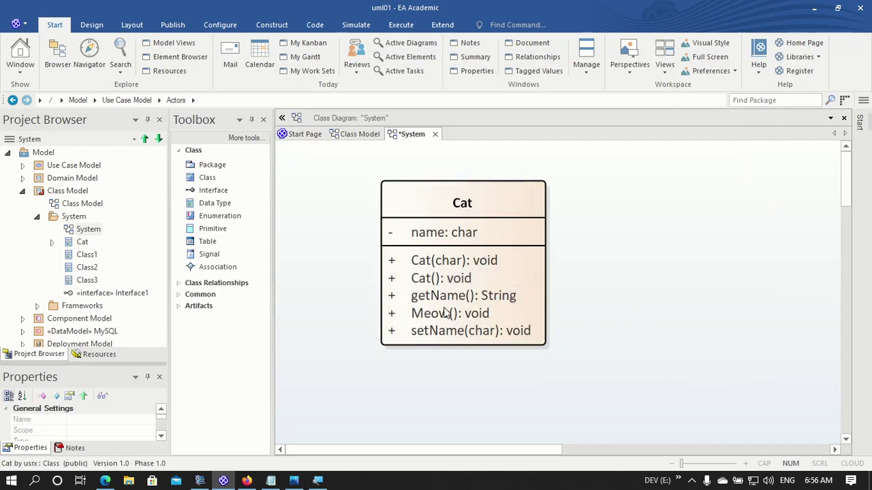
pyautogui.click(420, 326)
pyautogui.moveTo(421, 325)
pyautogui.mouseDown()
pyautogui.moveTo(415, 315)
pyautogui.moveTo(425, 317)
pyautogui.moveTo(422, 345)
pyautogui.moveTo(438, 322)
pyautogui.mouseUp()
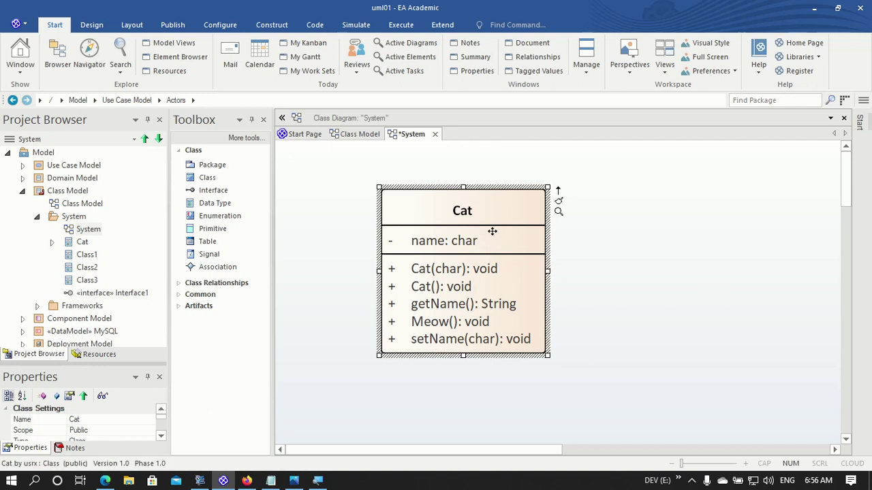
pyautogui.moveTo(492, 205); pyautogui.dragTo(490, 176)
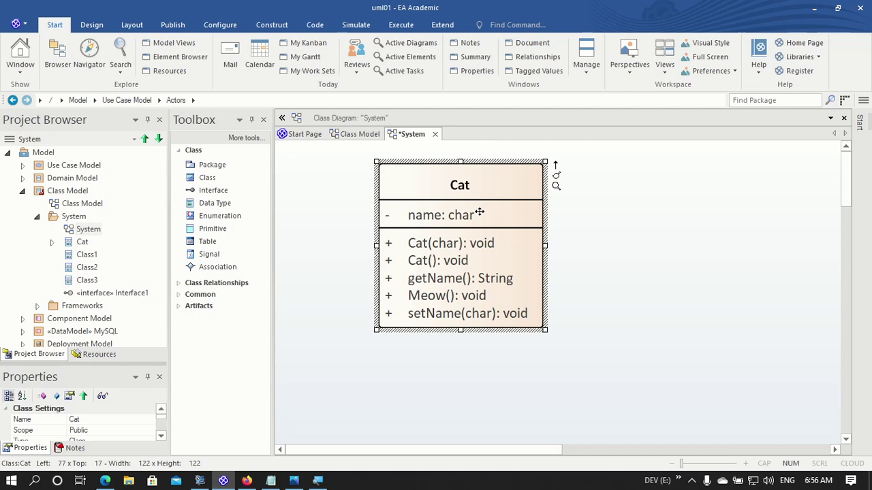
# Open the Cat class's attributes and add an attribute named age of type int below name.
pyautogui.rightClick(479, 213)
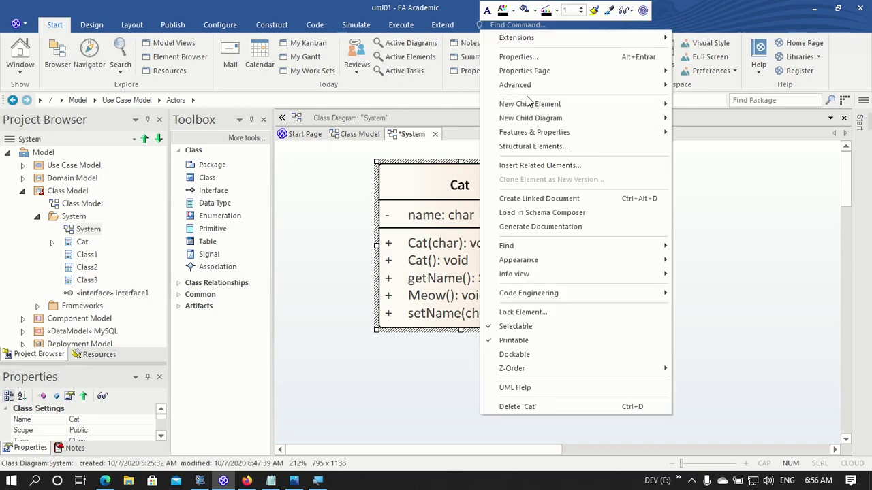
pyautogui.moveTo(538, 139)
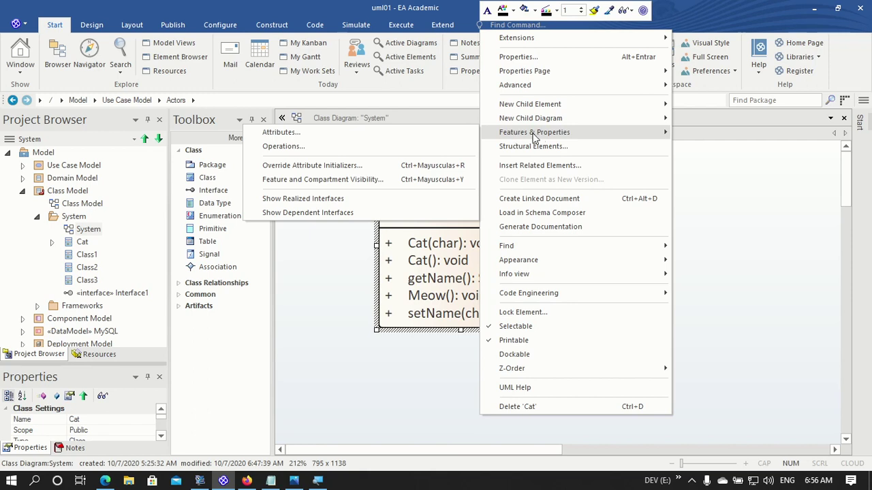
pyautogui.click(346, 133)
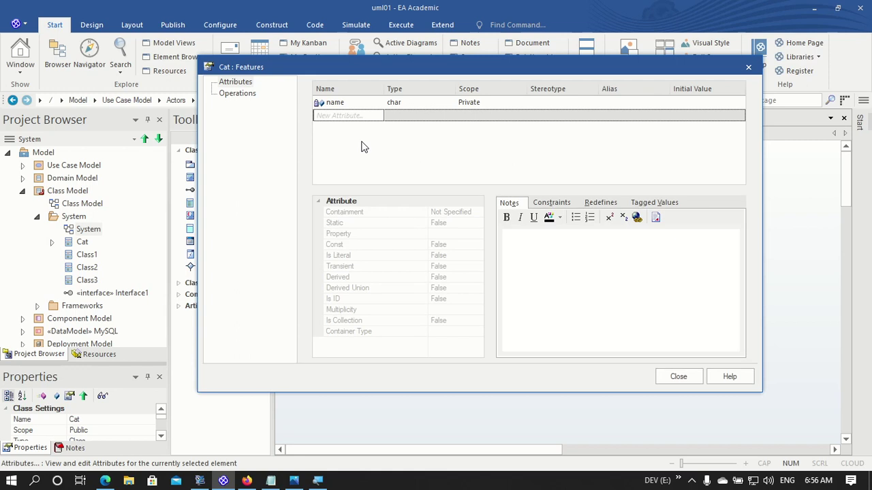
pyautogui.click(328, 117)
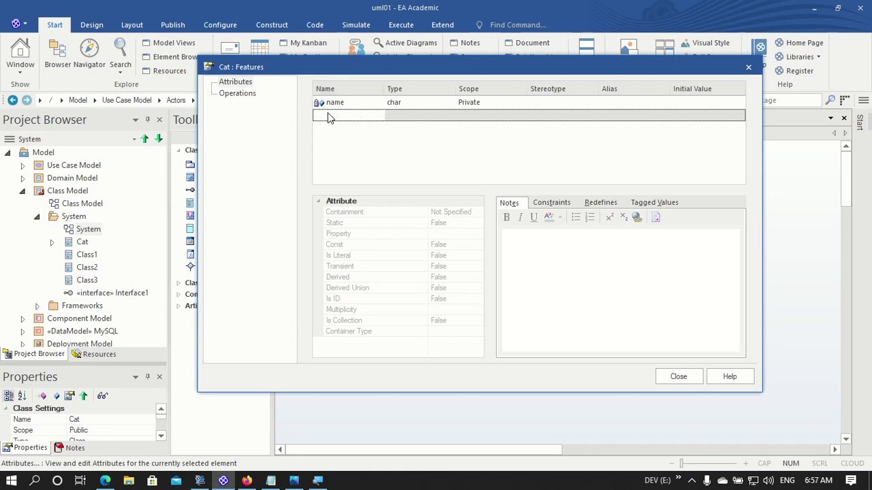
pyautogui.write('age')
pyautogui.press('Return')
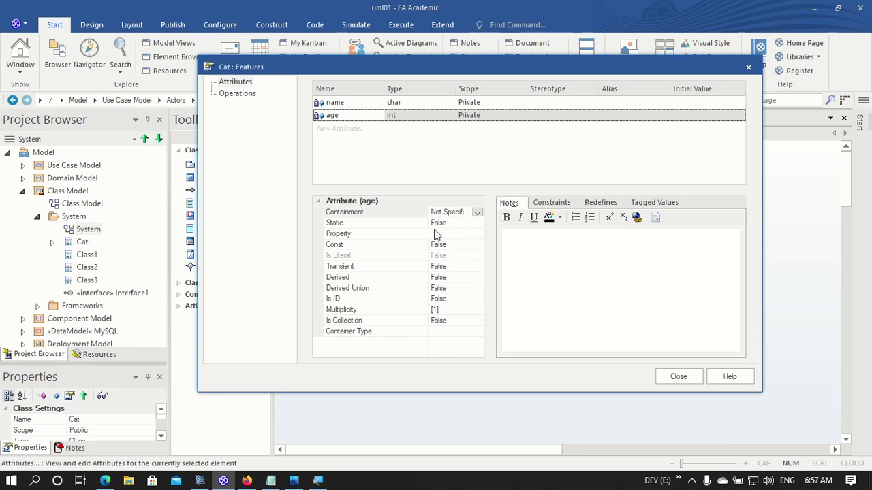
# Add an operation named setAge to the Cat class below setName.
pyautogui.click(246, 96)
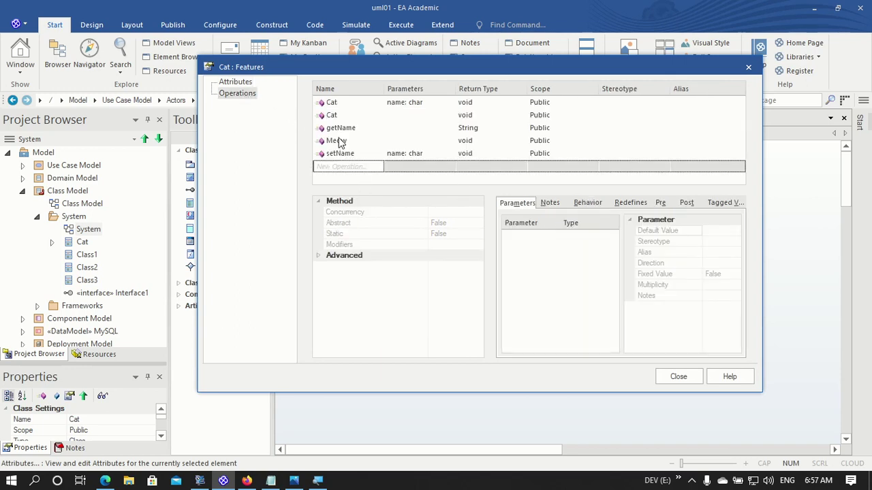
pyautogui.click(240, 83)
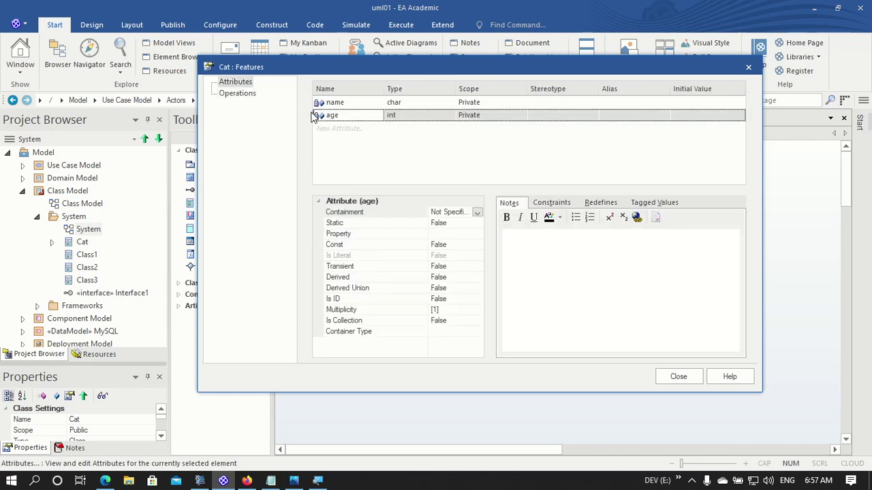
pyautogui.click(244, 96)
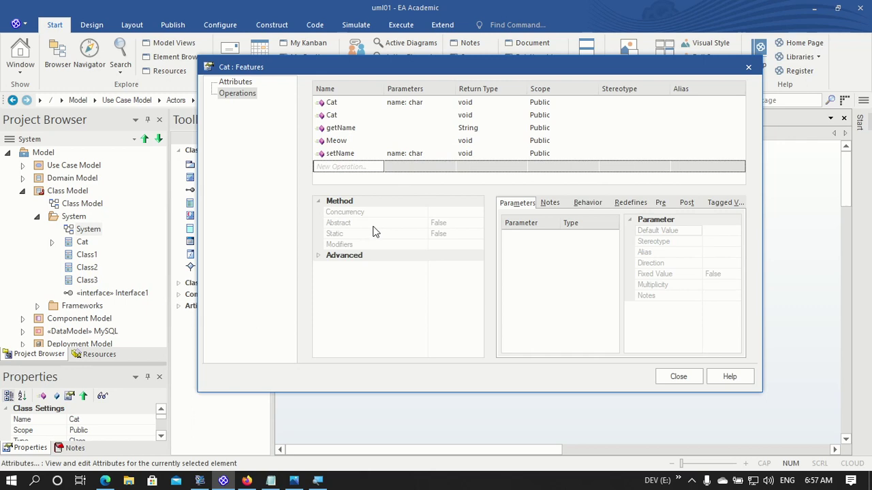
pyautogui.click(348, 168)
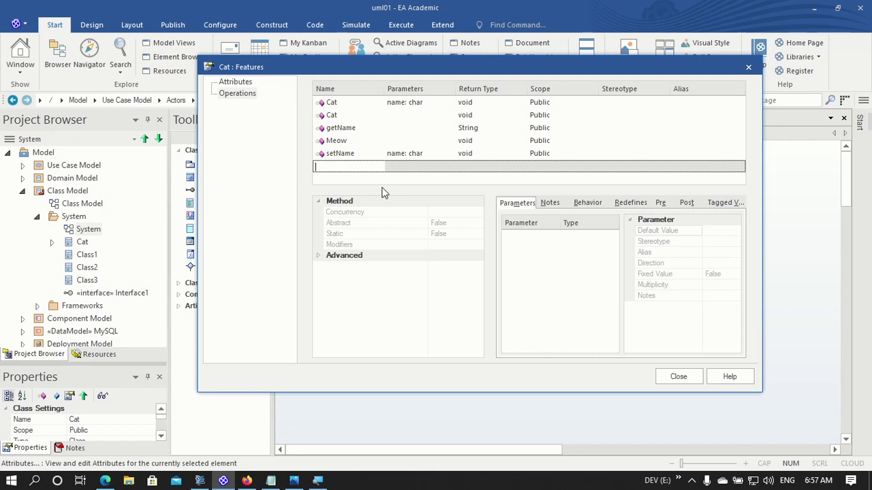
pyautogui.write('setAge')
pyautogui.click(405, 164)
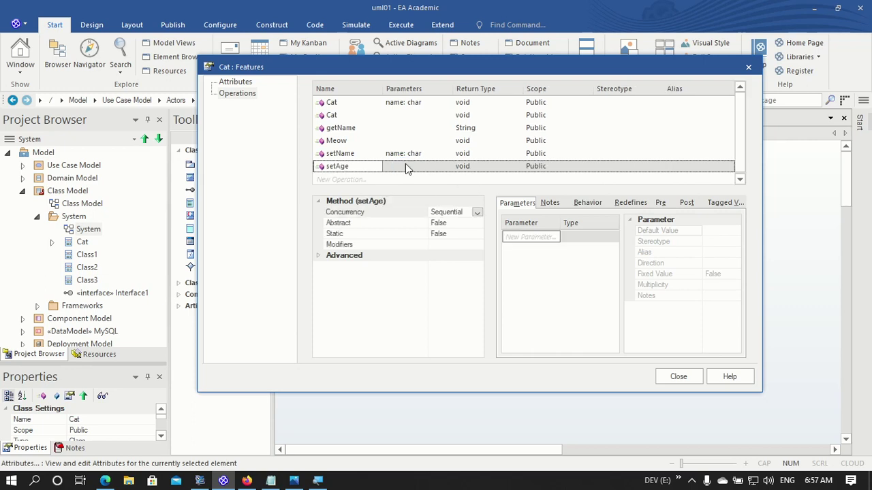
# Add a parameter called age of type int to the setAge operation.
pyautogui.click(526, 237)
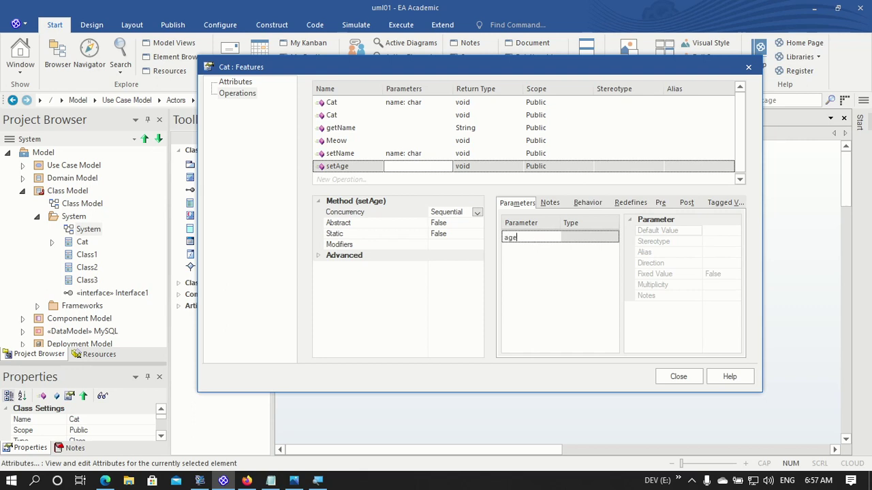
pyautogui.write('int')
pyautogui.press('Return')
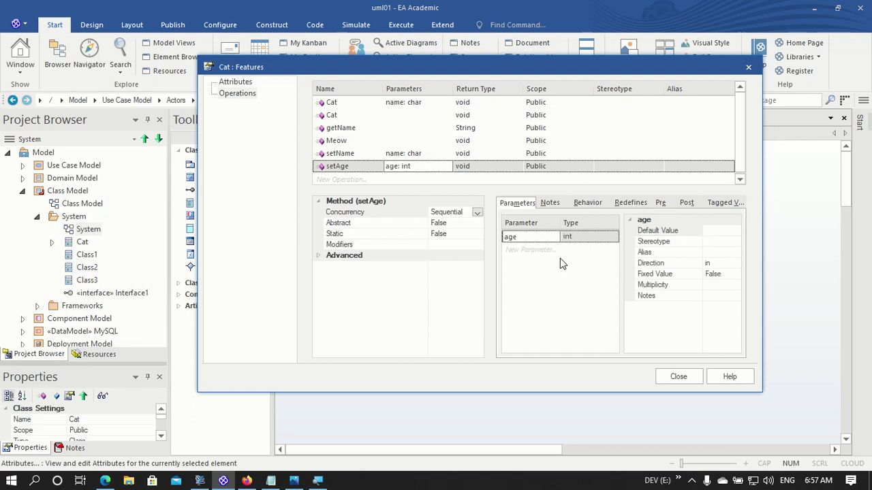
# Add an operation named getAge with return type int to the Cat class and close the class features.
pyautogui.click(352, 180)
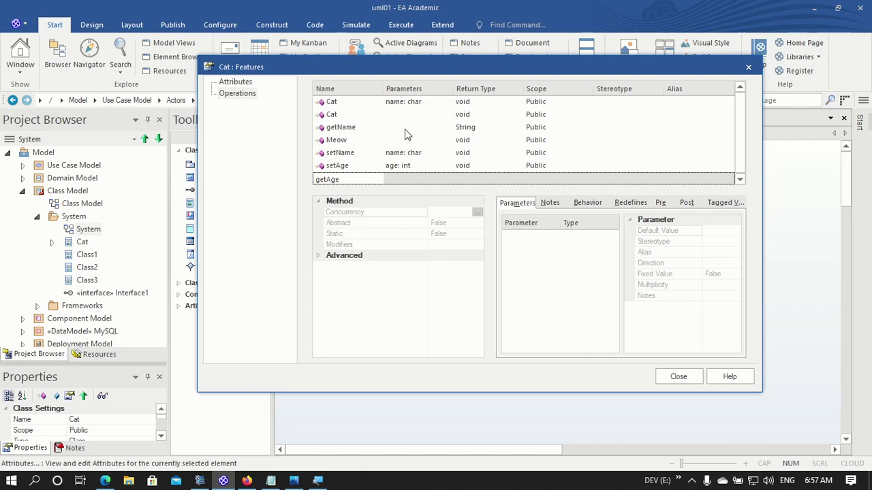
pyautogui.press('Return')
pyautogui.click(469, 179)
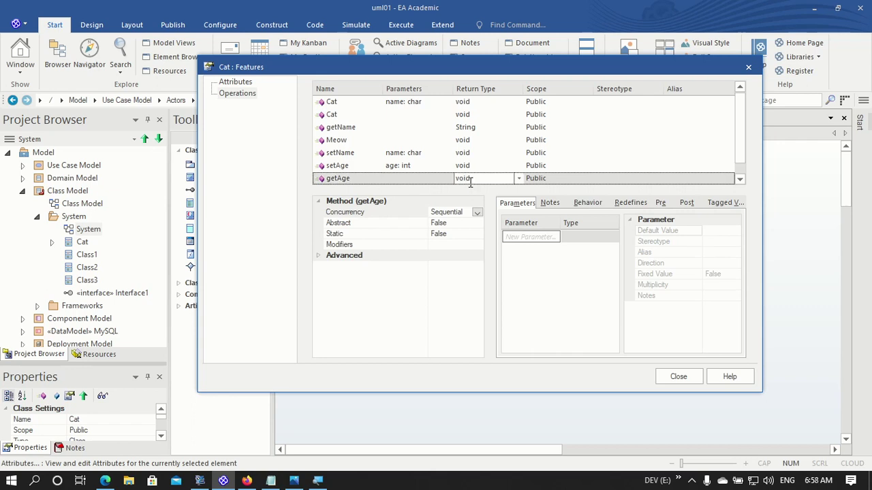
pyautogui.click(518, 178)
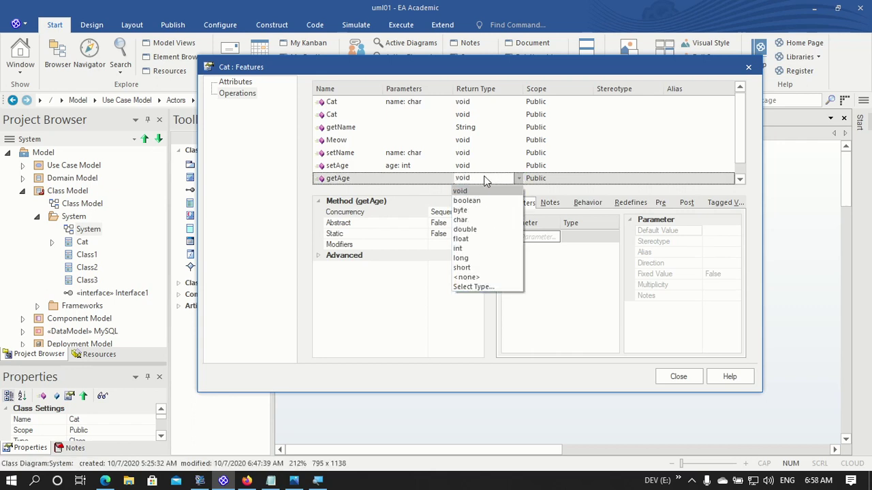
pyautogui.click(485, 177)
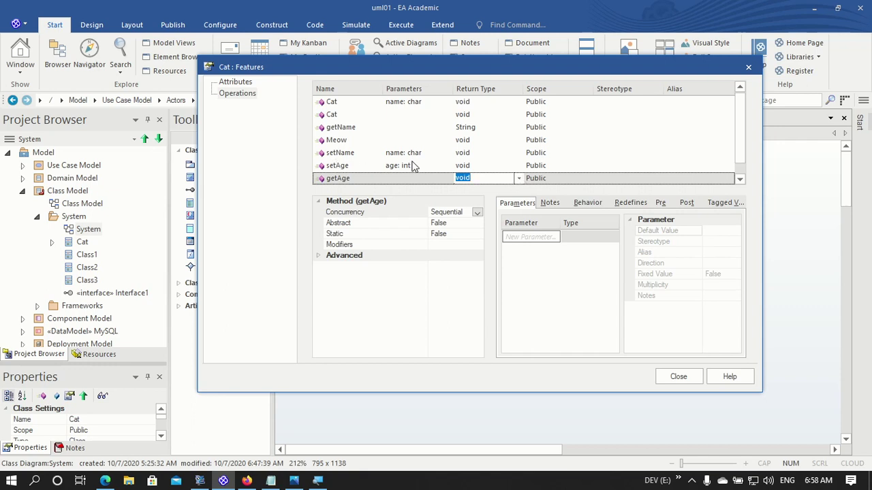
pyautogui.click(479, 174)
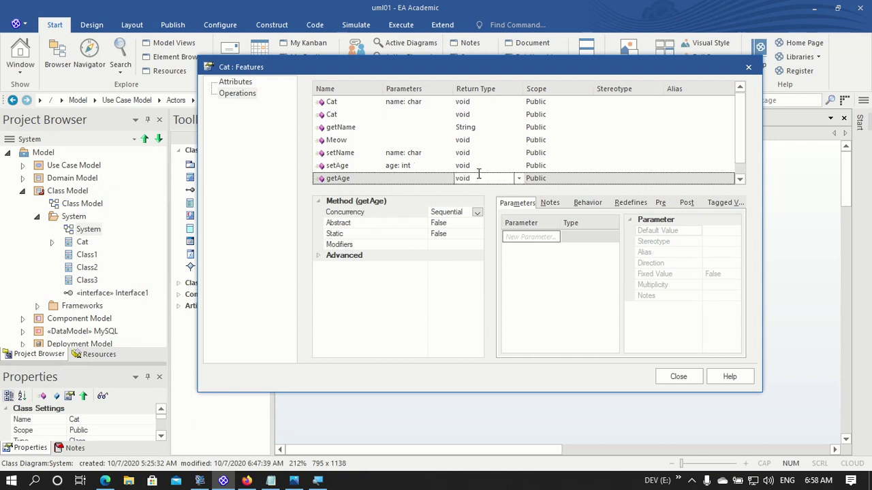
pyautogui.click(518, 179)
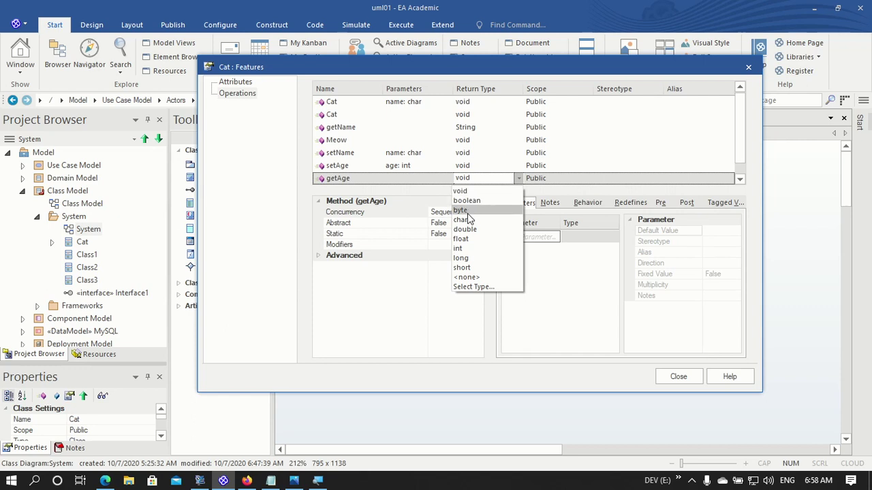
pyautogui.click(472, 250)
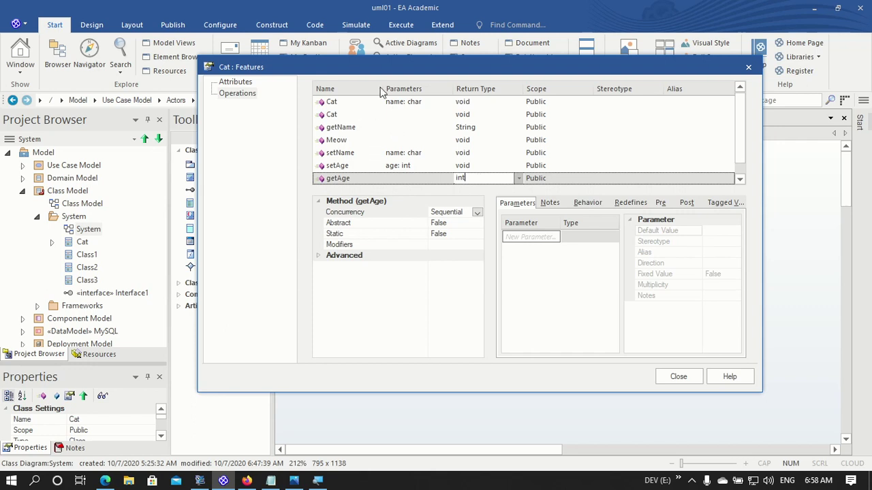
pyautogui.click(405, 102)
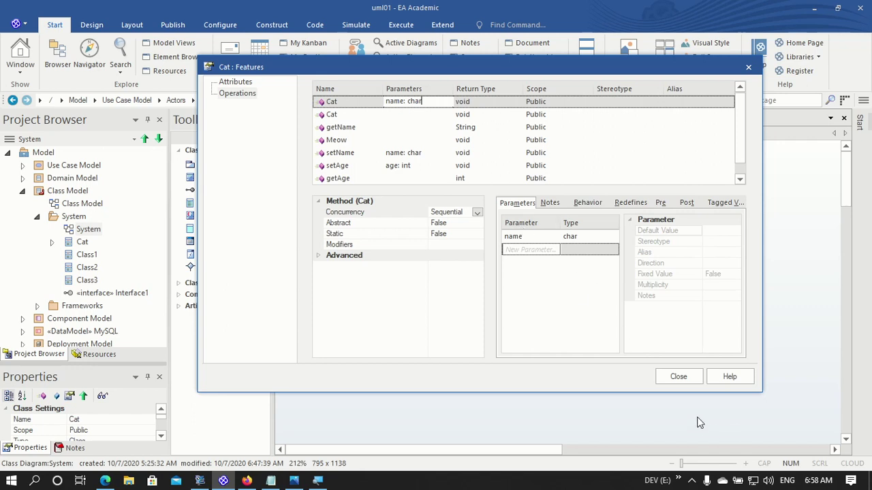
pyautogui.click(678, 381)
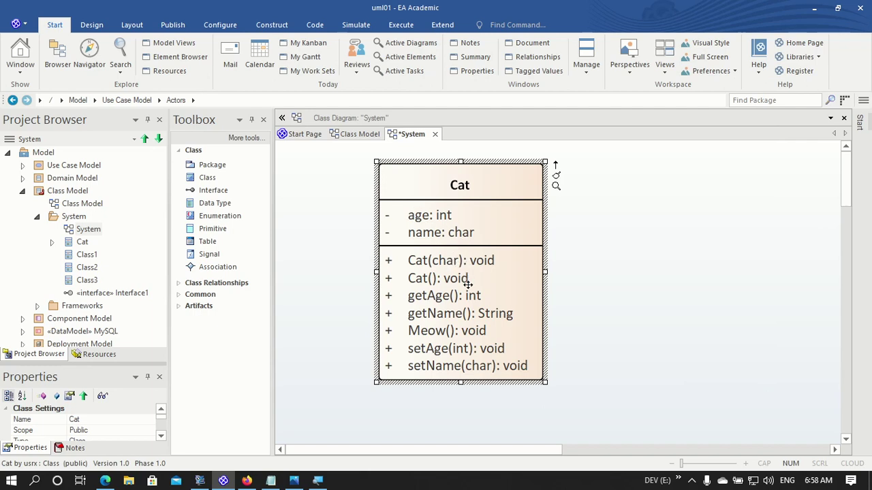
# Reopen the Cat class's operations and add an age parameter of type int to the Cat constructor that takes a name.
pyautogui.rightClick(504, 293)
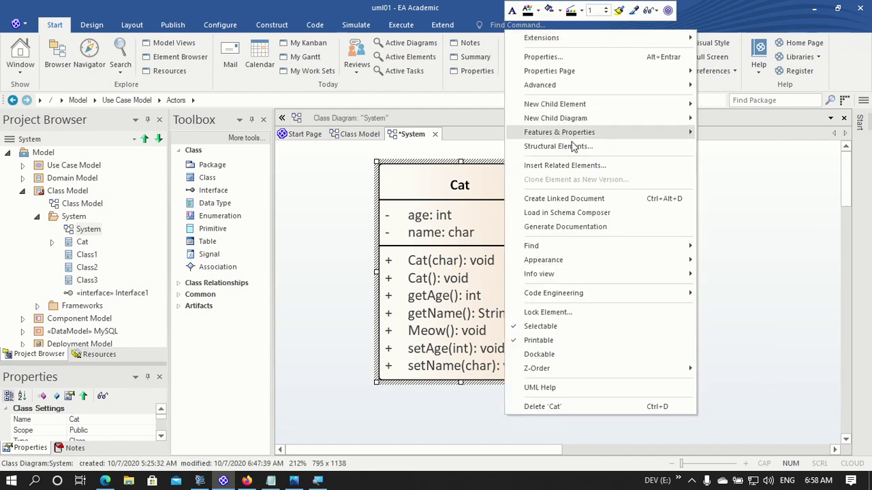
pyautogui.moveTo(565, 136)
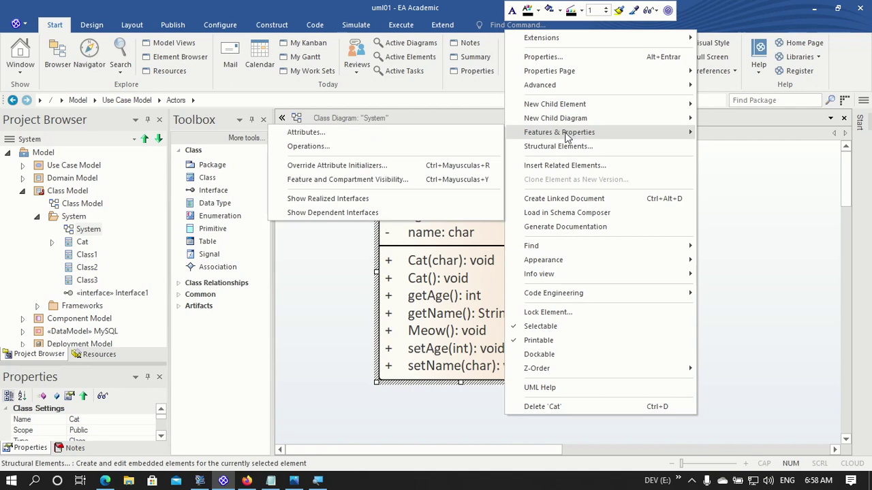
pyautogui.click(361, 147)
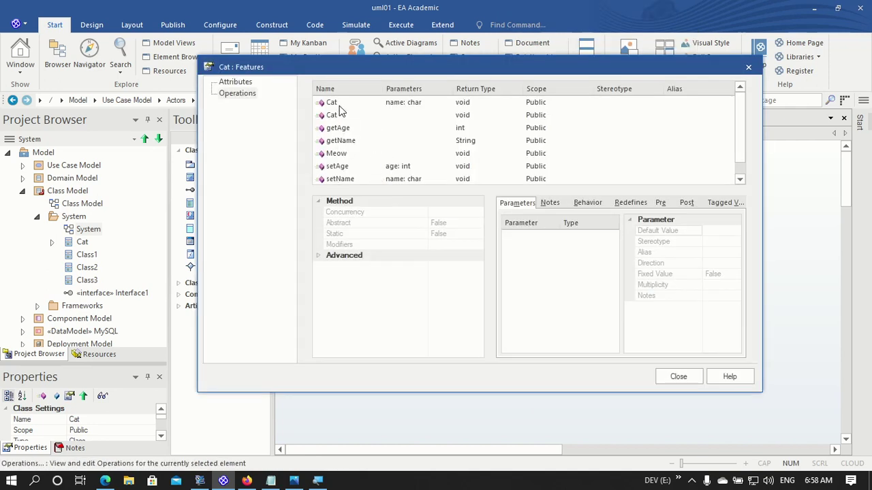
pyautogui.click(400, 103)
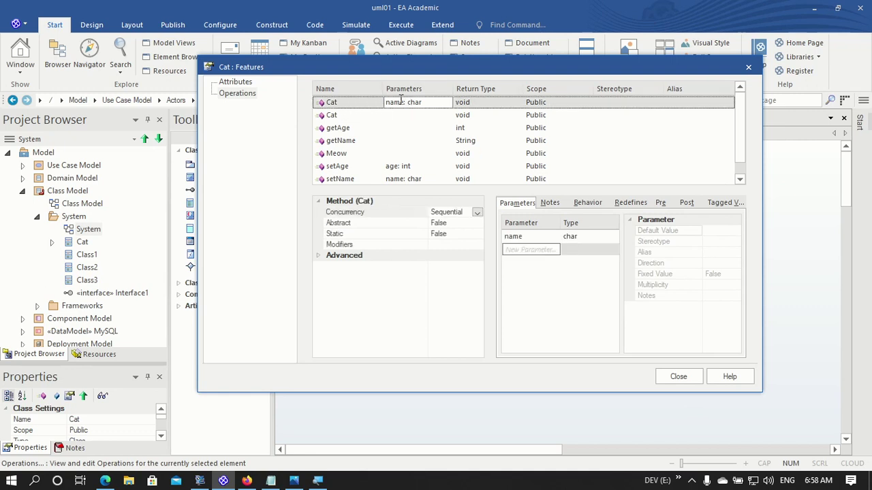
pyautogui.click(528, 250)
pyautogui.click(598, 249)
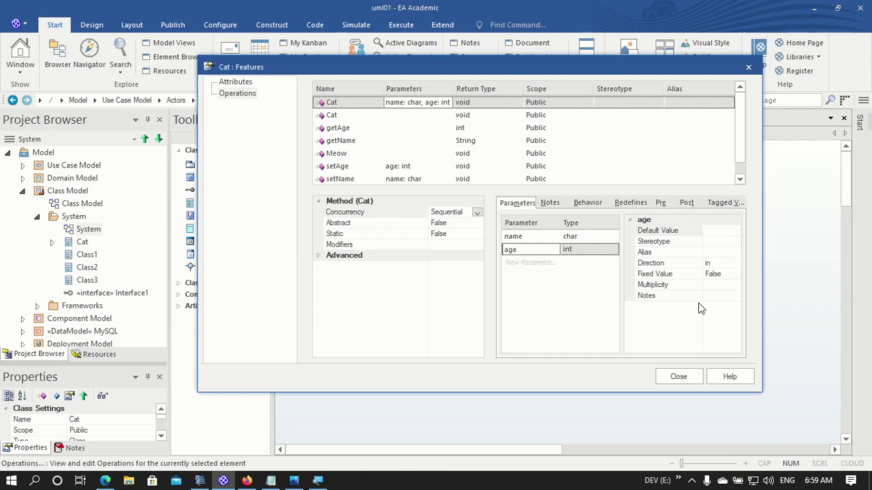
pyautogui.click(679, 377)
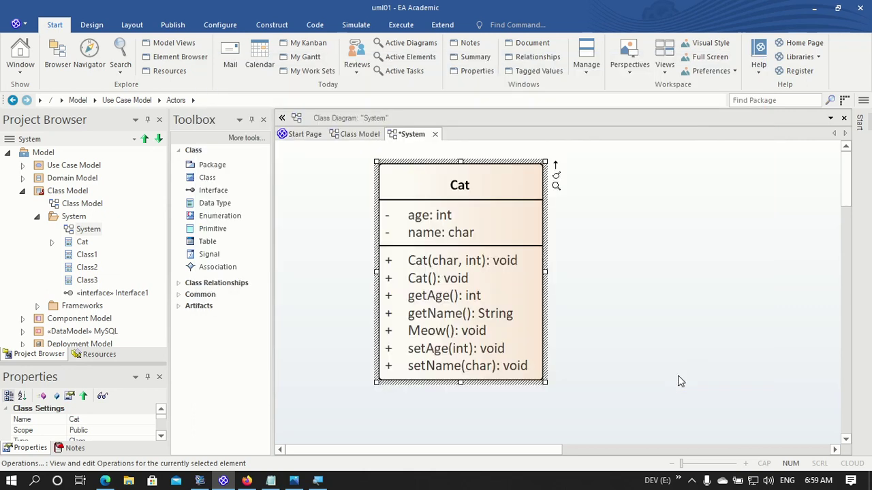
pyautogui.click(543, 248)
pyautogui.click(621, 274)
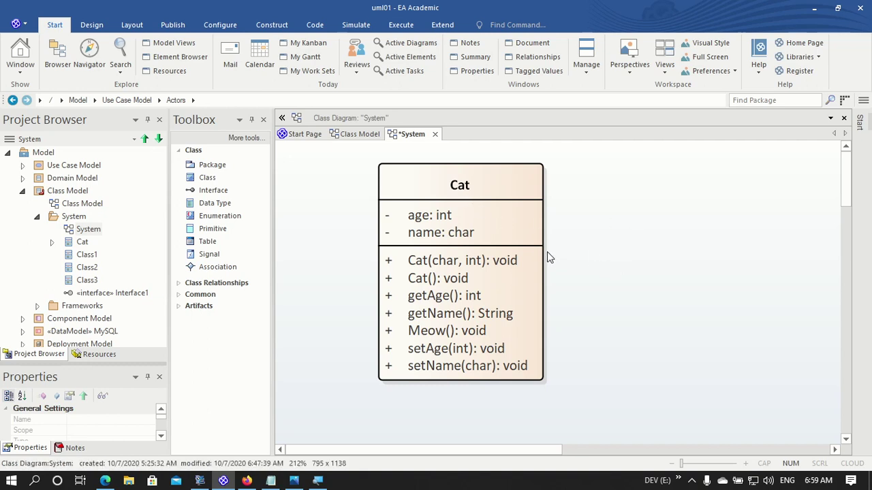
# Open the Cat class's attributes and add an attribute named race of type char below name.
pyautogui.rightClick(500, 220)
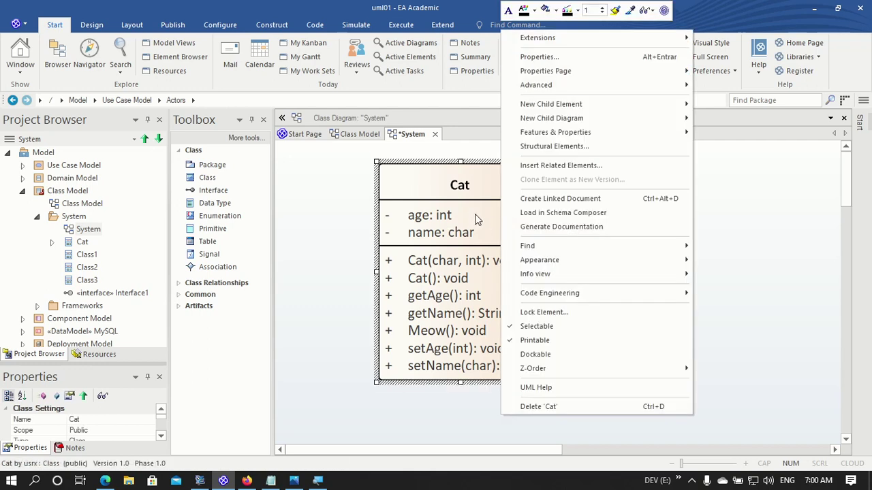
pyautogui.moveTo(558, 136)
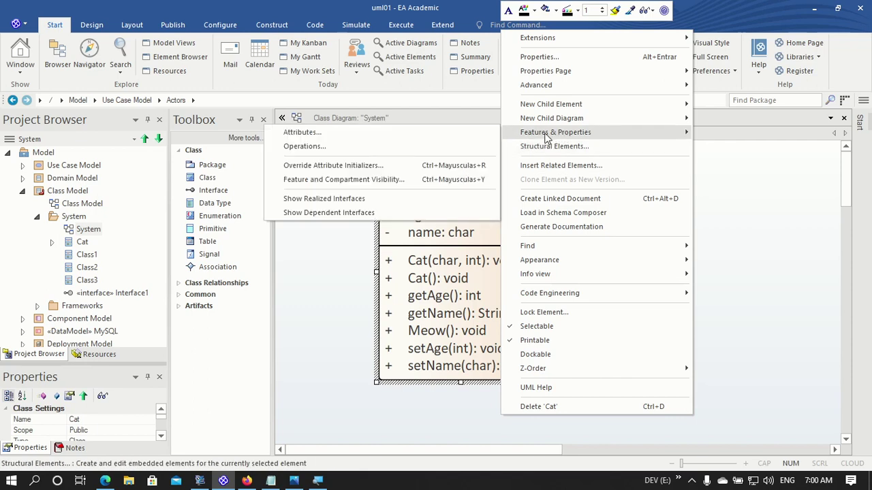
pyautogui.click(374, 137)
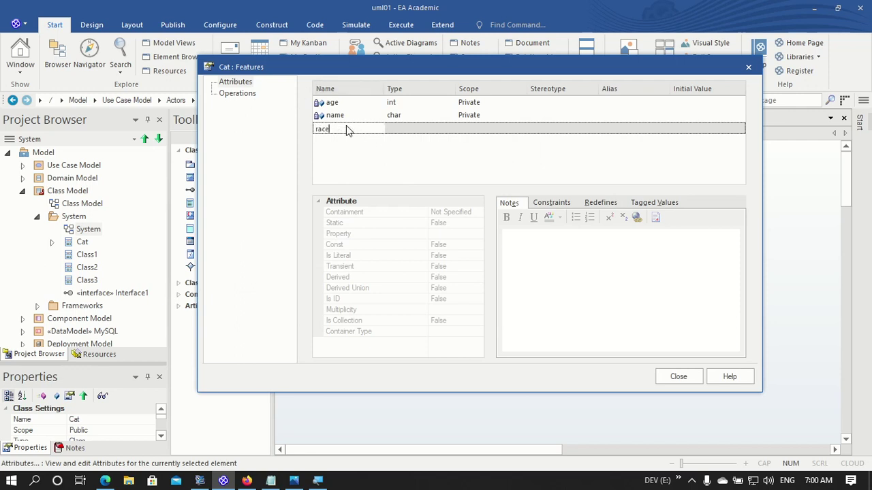
pyautogui.press('Return')
pyautogui.click(411, 130)
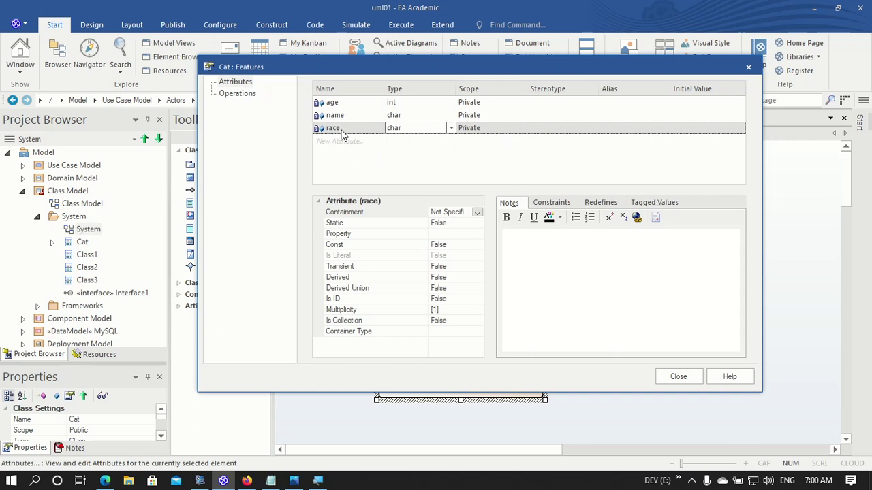
# Add a parameter named race of type char to the Cat constructor that takes name and age.
pyautogui.click(237, 94)
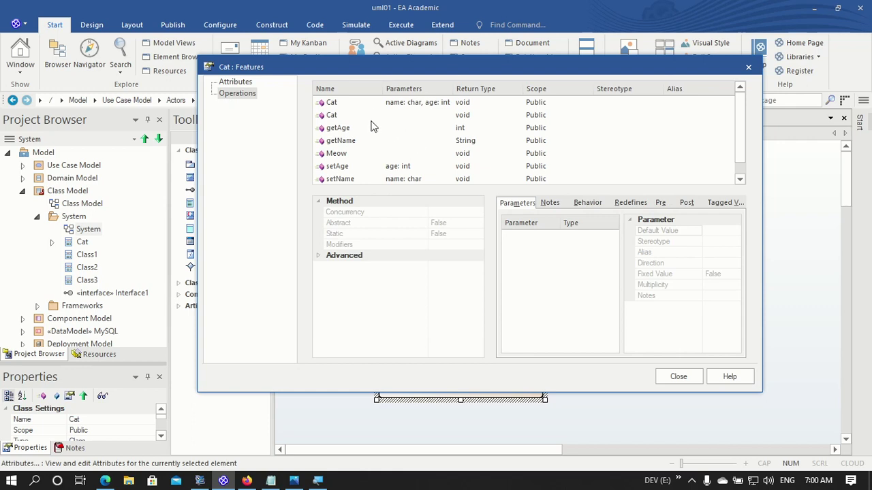
pyautogui.click(346, 106)
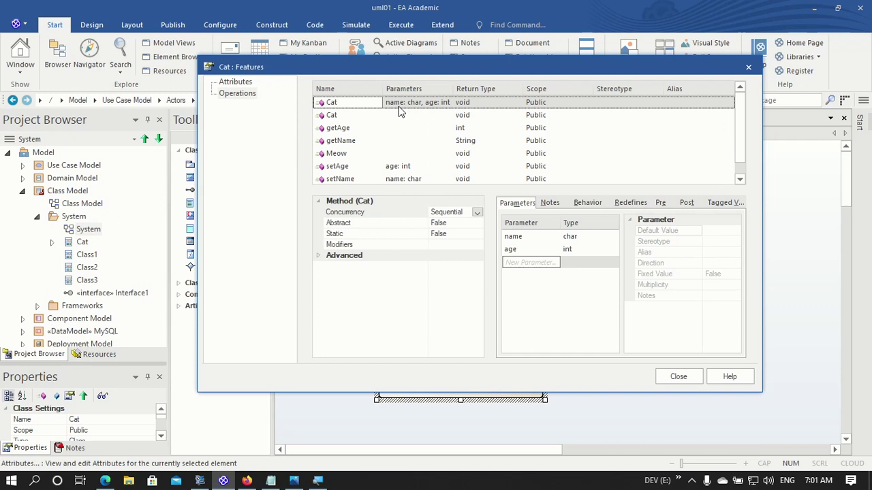
pyautogui.click(521, 264)
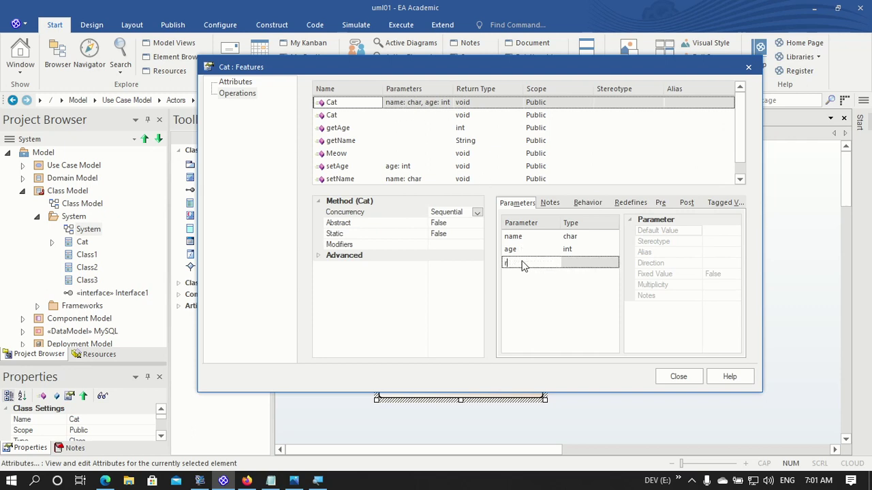
pyautogui.click(578, 265)
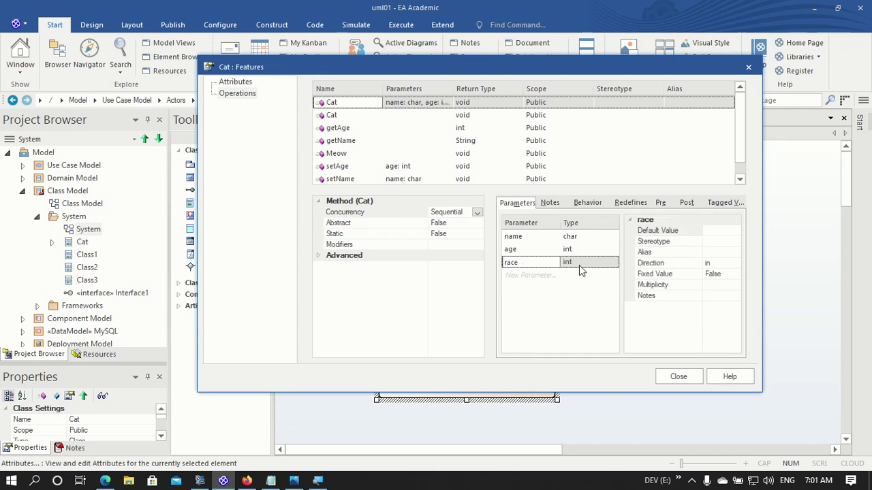
pyautogui.click(614, 264)
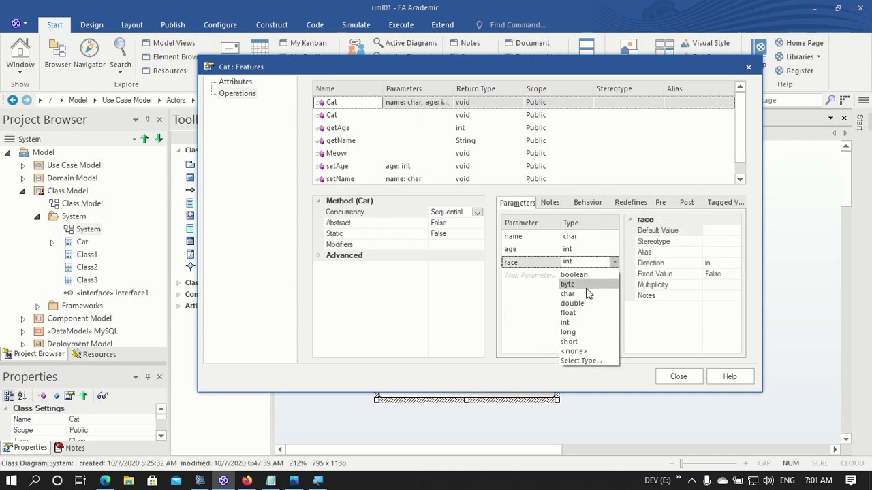
pyautogui.click(589, 286)
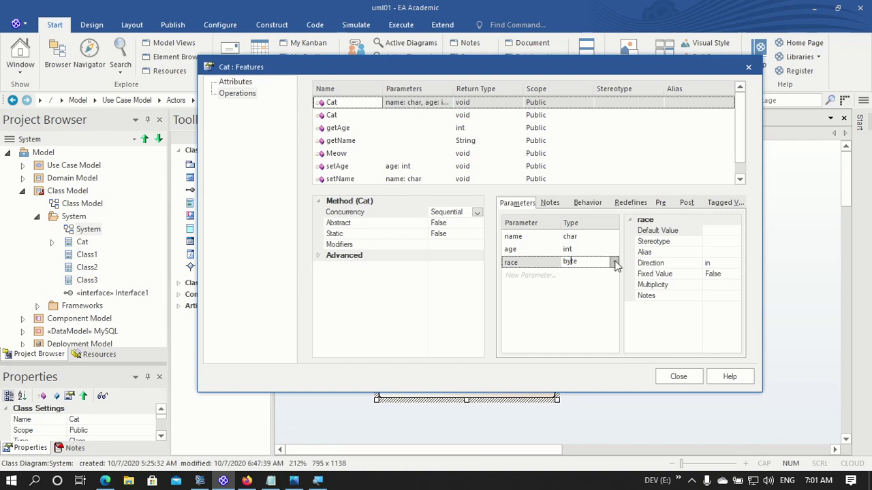
pyautogui.click(614, 263)
pyautogui.click(579, 294)
# Add an operation named getRace with return type String below setName.
pyautogui.click(457, 128)
pyautogui.scroll(-1, 371, 143)
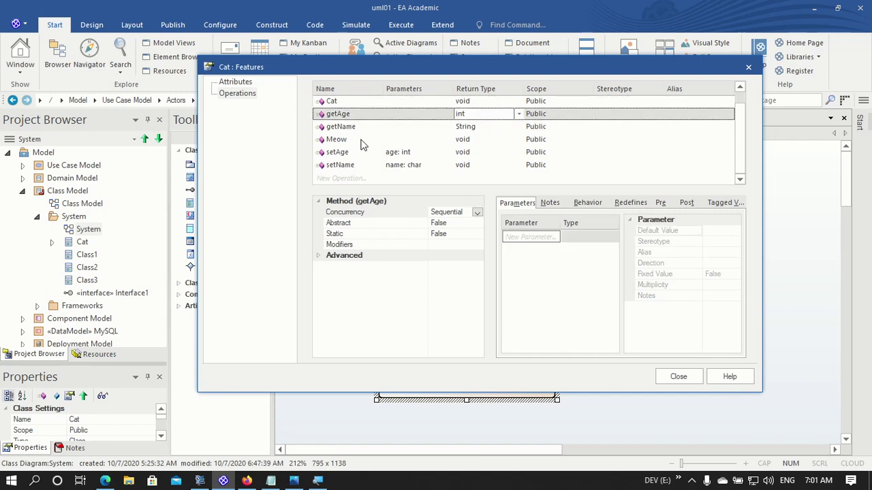
pyautogui.click(329, 179)
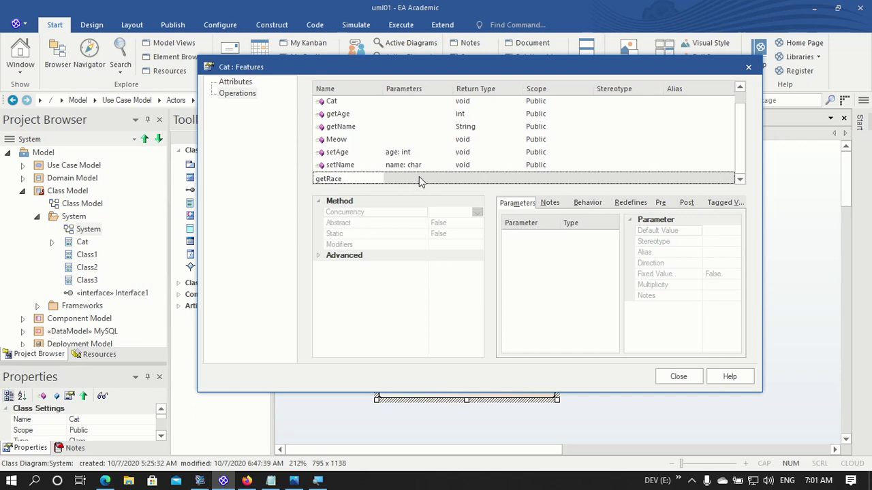
pyautogui.click(467, 178)
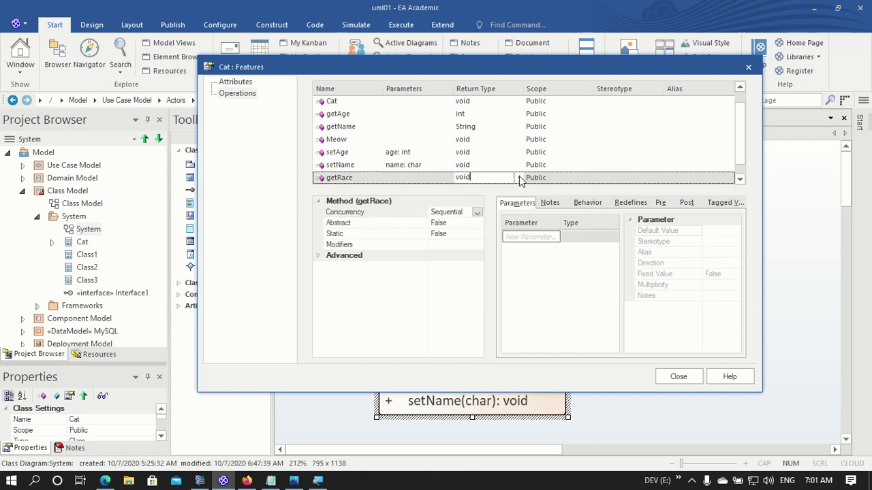
pyautogui.moveTo(495, 177); pyautogui.dragTo(454, 178)
pyautogui.write('String')
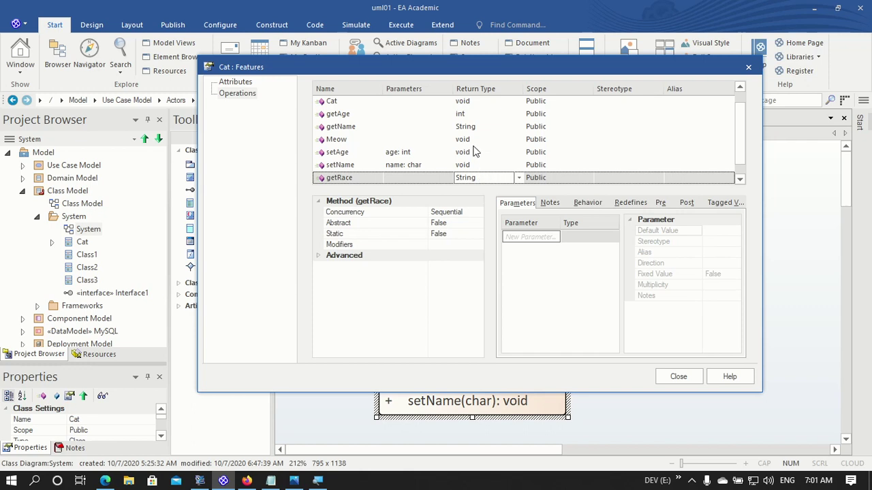
pyautogui.press('Return')
# Add an operation named setRace below getRace and give it a parameter named race of type char.
pyautogui.click(327, 180)
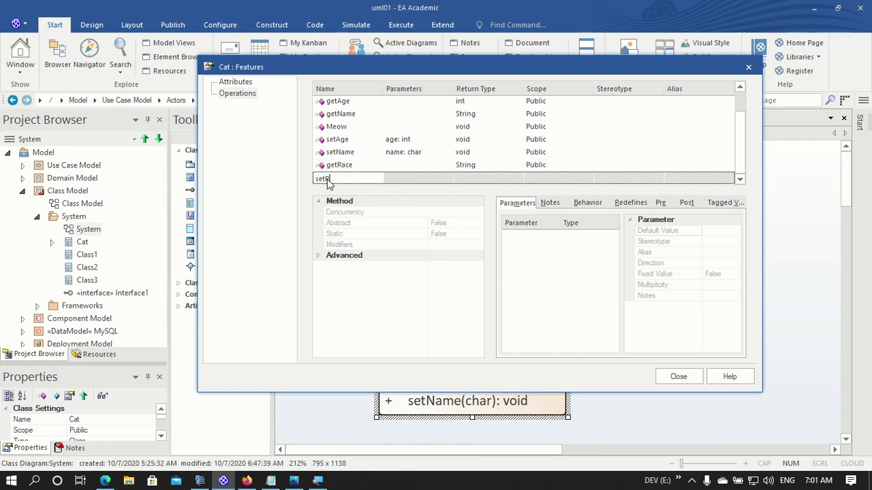
pyautogui.write('setRace')
pyautogui.click(409, 179)
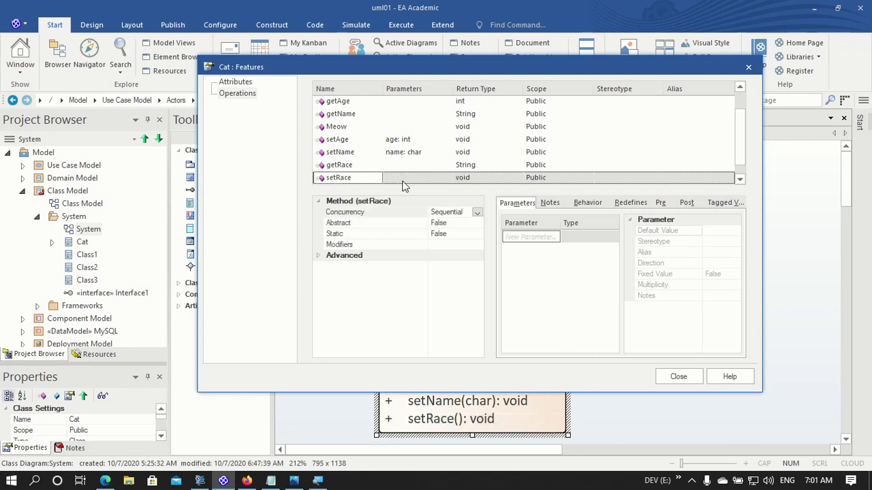
pyautogui.click(523, 237)
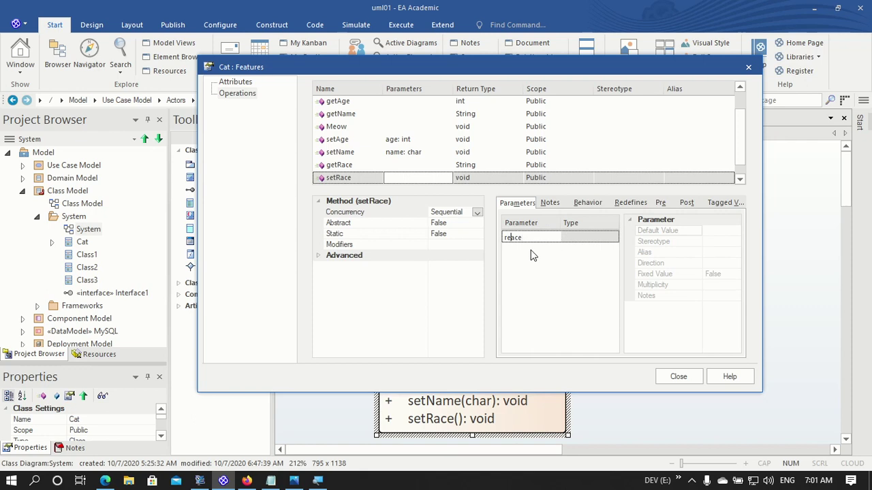
pyautogui.write('race')
pyautogui.click(580, 234)
pyautogui.click(615, 236)
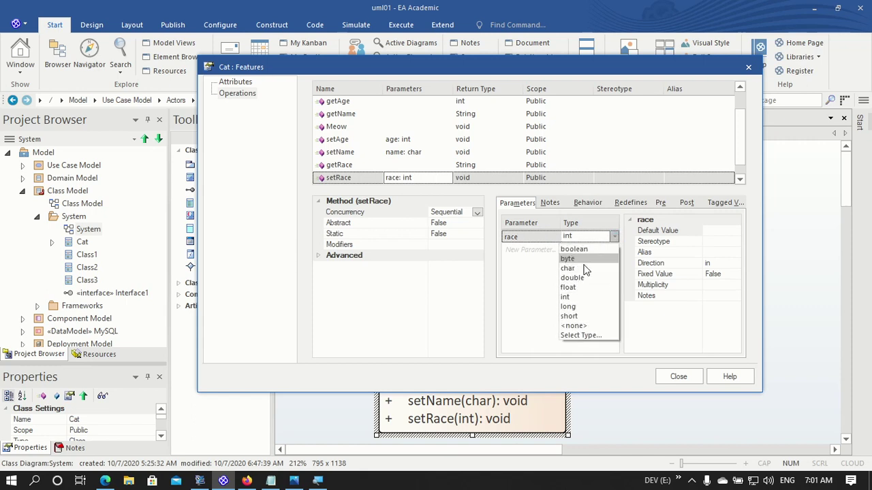
pyautogui.click(576, 269)
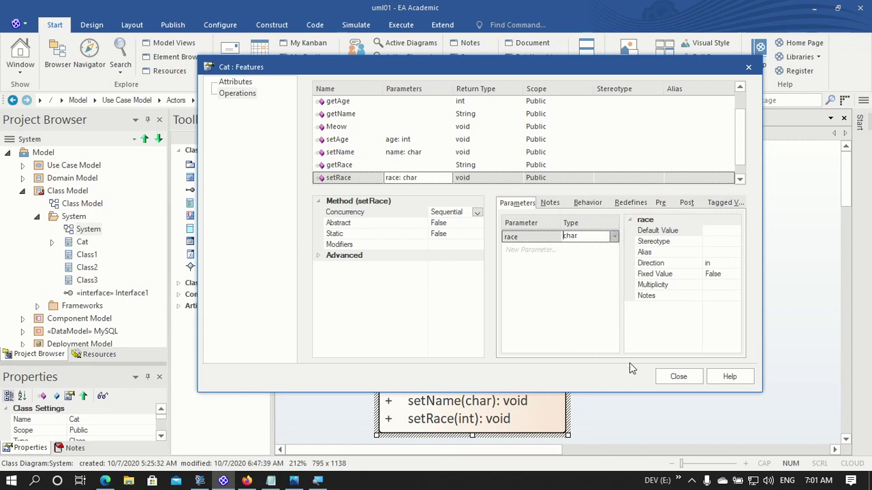
# Close the Cat class's features dialog to return to the class diagram.
pyautogui.click(679, 376)
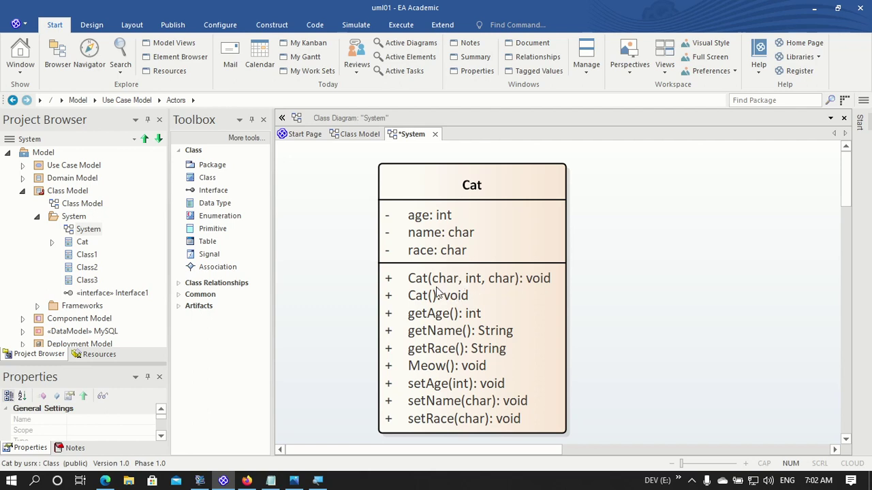
pyautogui.click(426, 301)
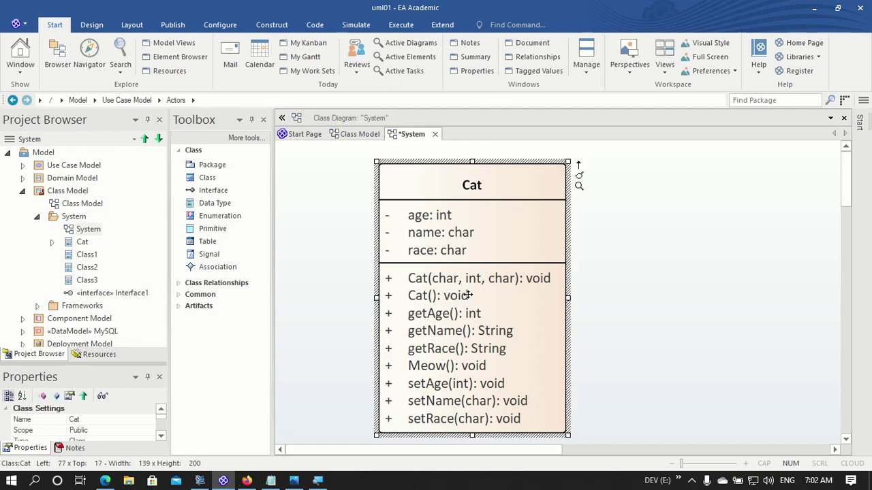
pyautogui.rightClick(506, 298)
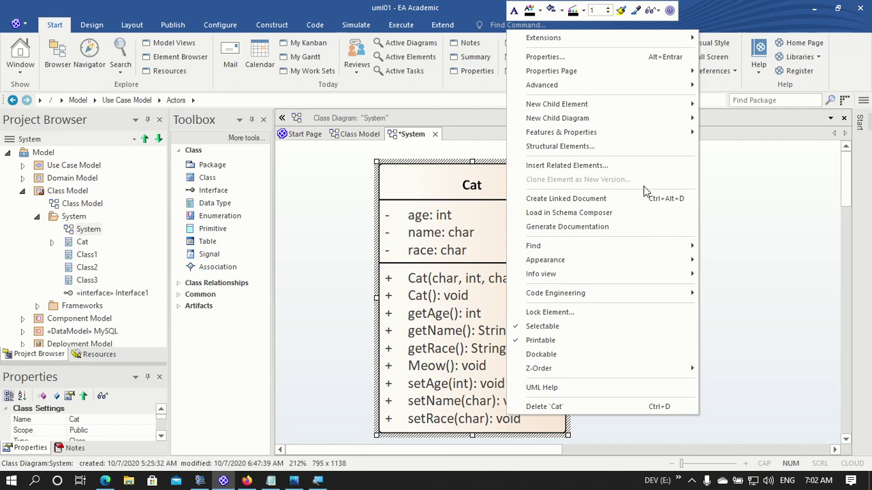
pyautogui.moveTo(613, 123)
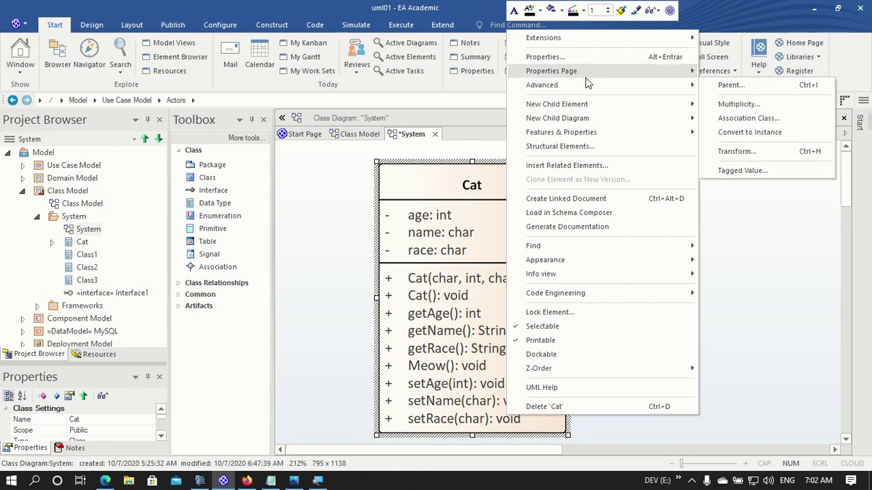
pyautogui.click(446, 228)
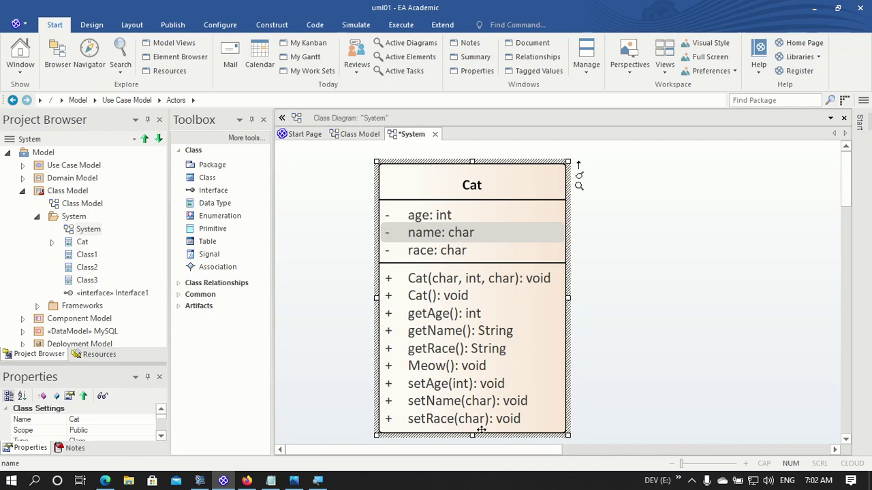
# Open the Cat class's operations, add an operation named Scratch below setRace, and close the features dialog.
pyautogui.click(424, 368)
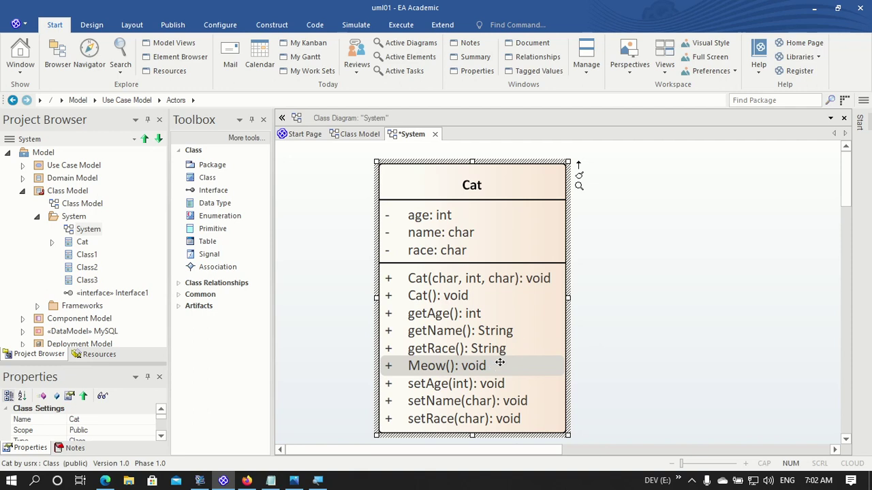
pyautogui.rightClick(517, 337)
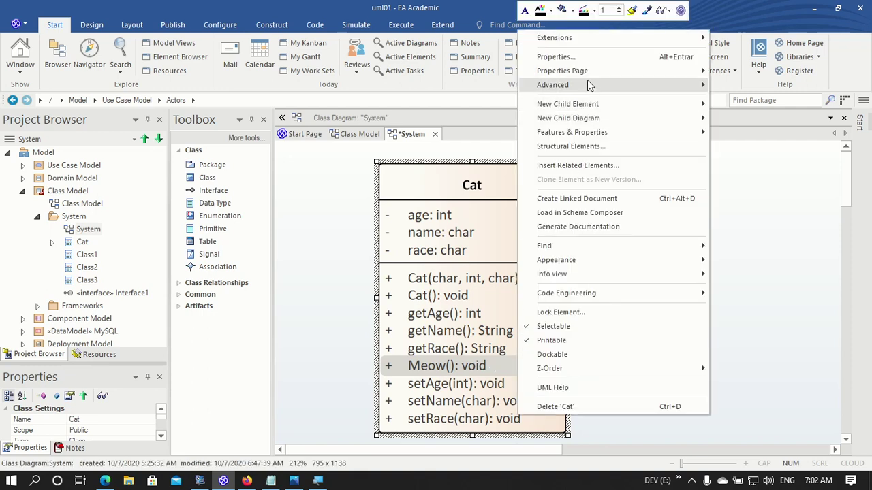
pyautogui.moveTo(589, 79)
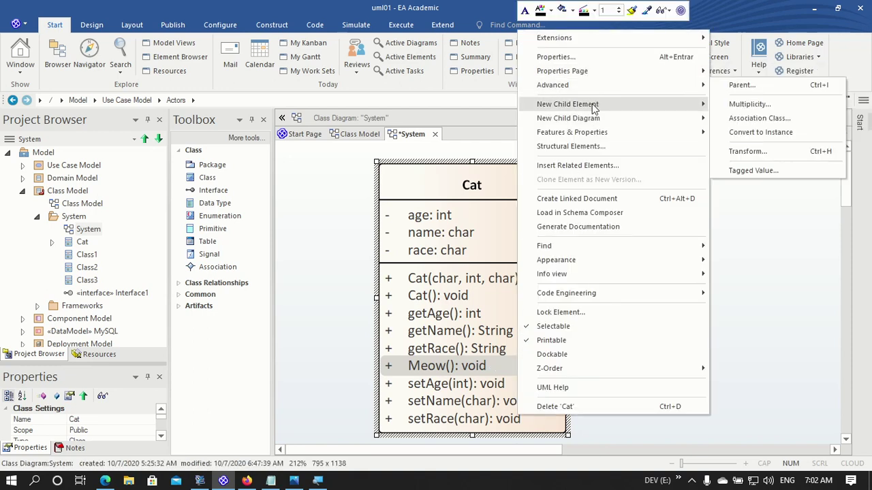
pyautogui.moveTo(593, 134)
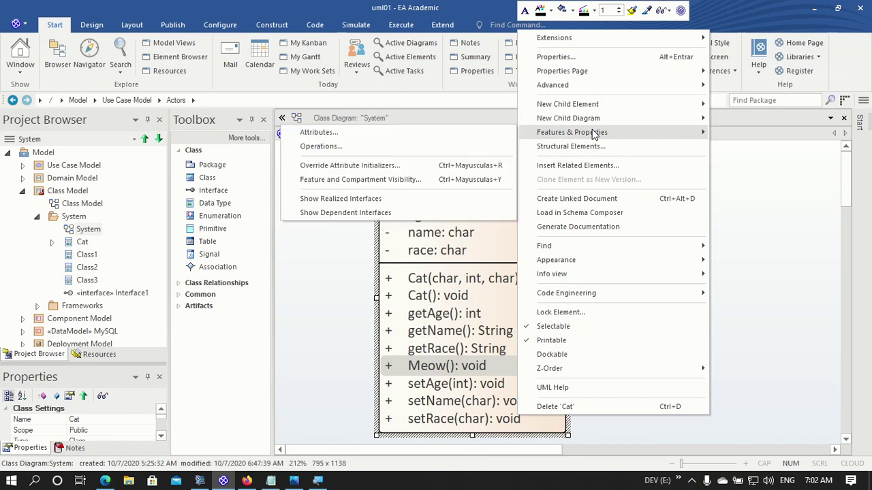
pyautogui.click(434, 145)
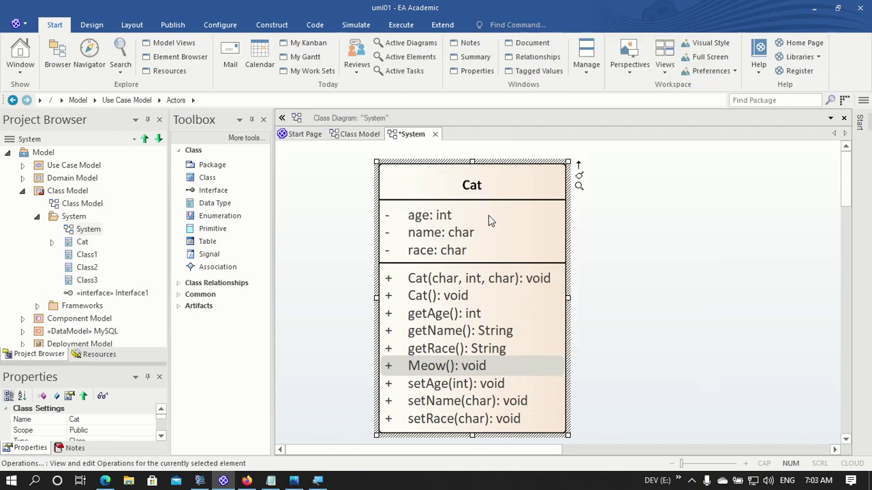
pyautogui.scroll(-1, 374, 167)
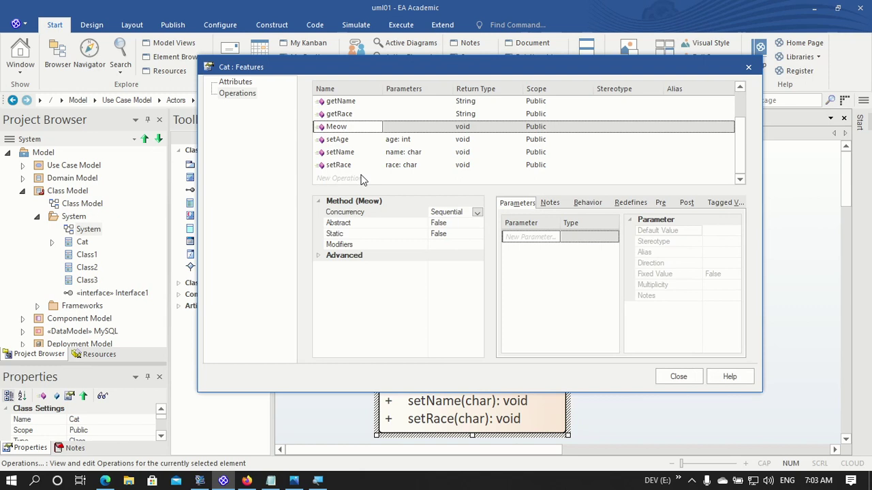
pyautogui.click(339, 180)
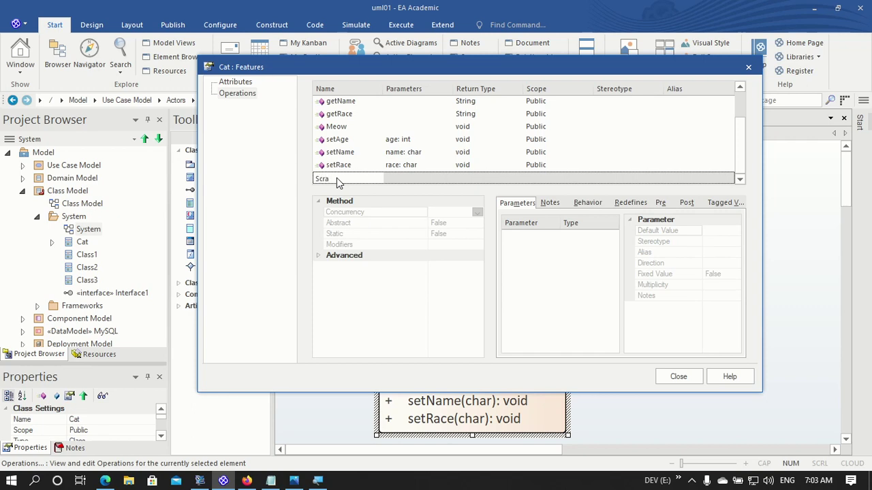
pyautogui.write('Scratch')
pyautogui.press('Return')
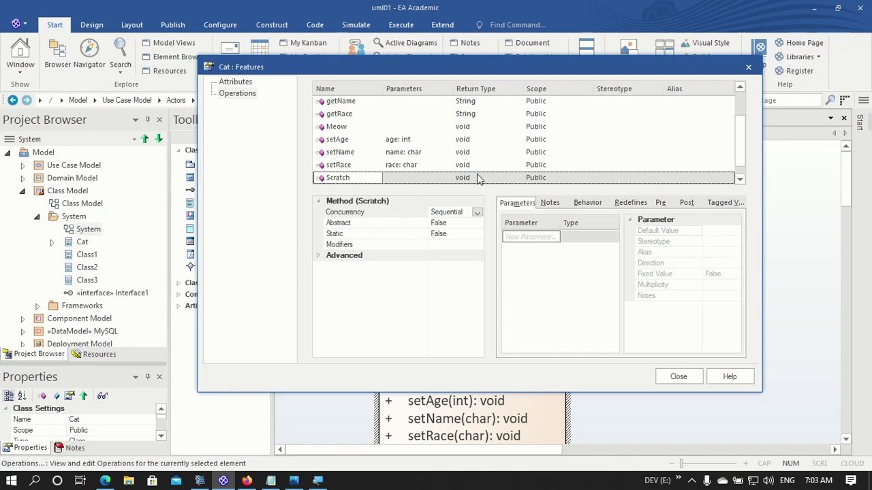
pyautogui.click(683, 379)
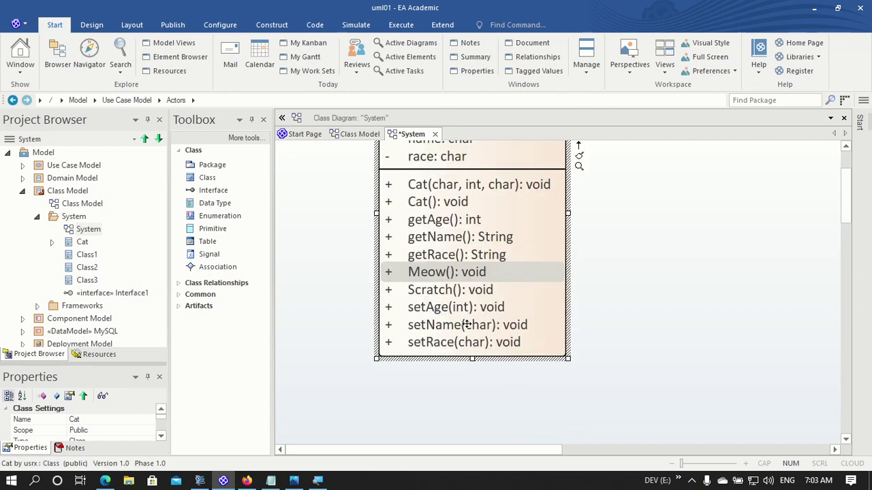